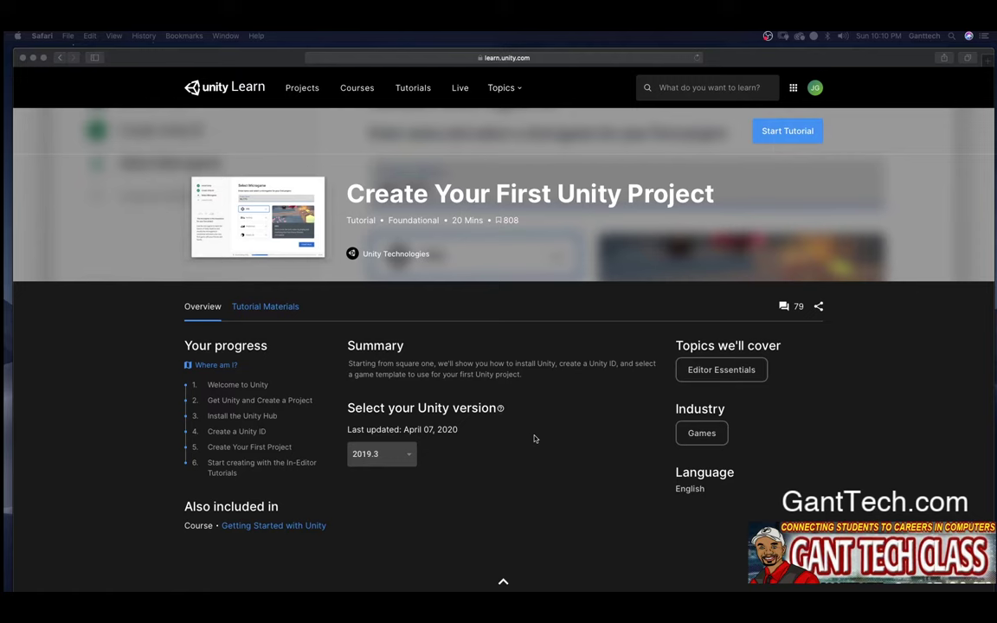
{"action": "scroll", "coordinate": [481, 396], "scroll_direction": "down", "scroll_amount": 5}
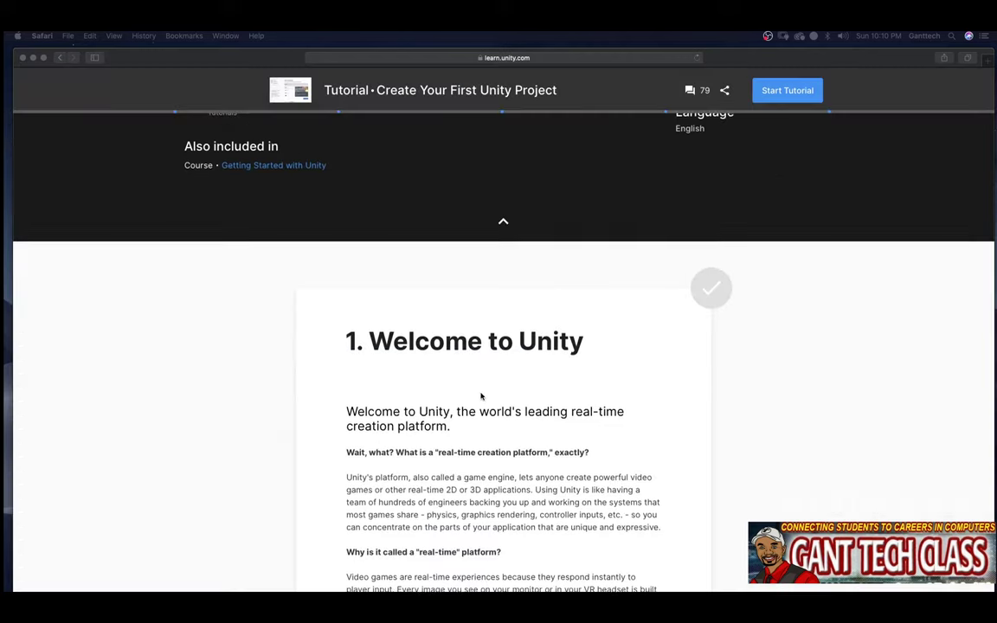
{"action": "scroll", "coordinate": [481, 397], "scroll_direction": "down", "scroll_amount": 3}
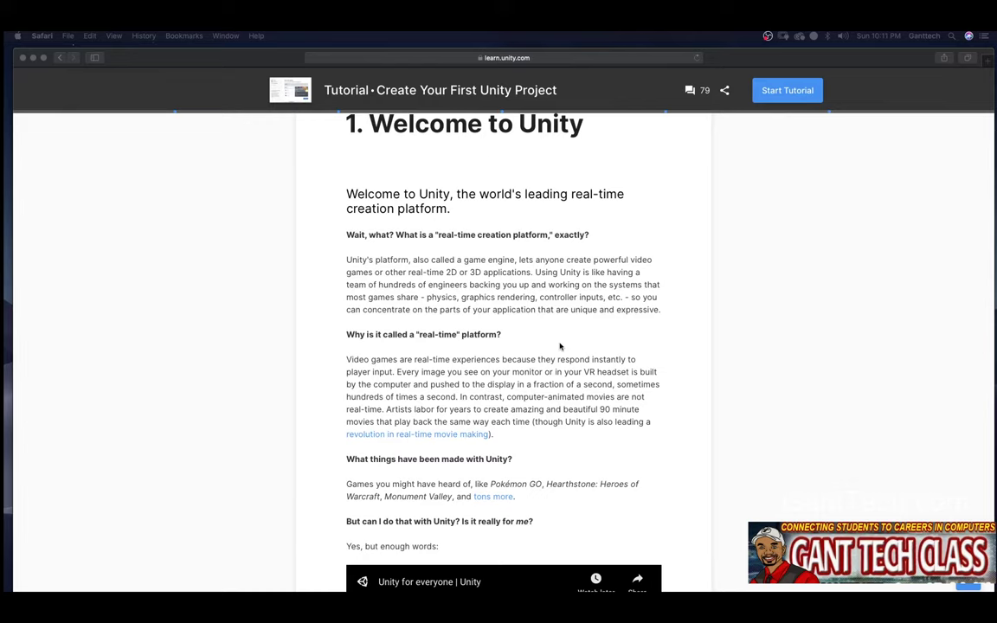
{"action": "scroll", "coordinate": [560, 346], "scroll_direction": "down", "scroll_amount": 2}
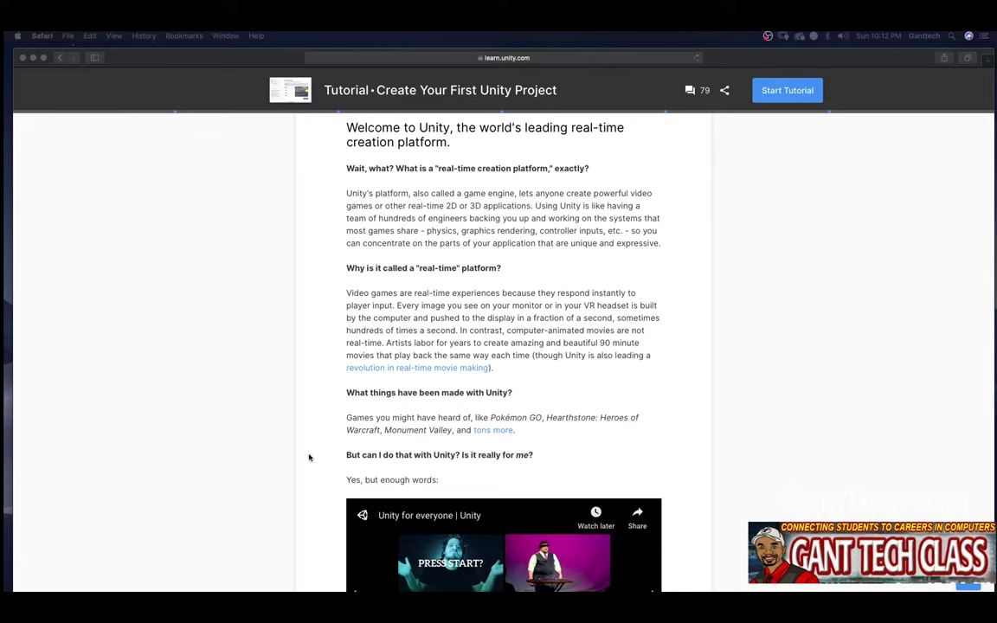
{"action": "left_click", "coordinate": [488, 434]}
{"action": "left_click", "coordinate": [491, 436]}
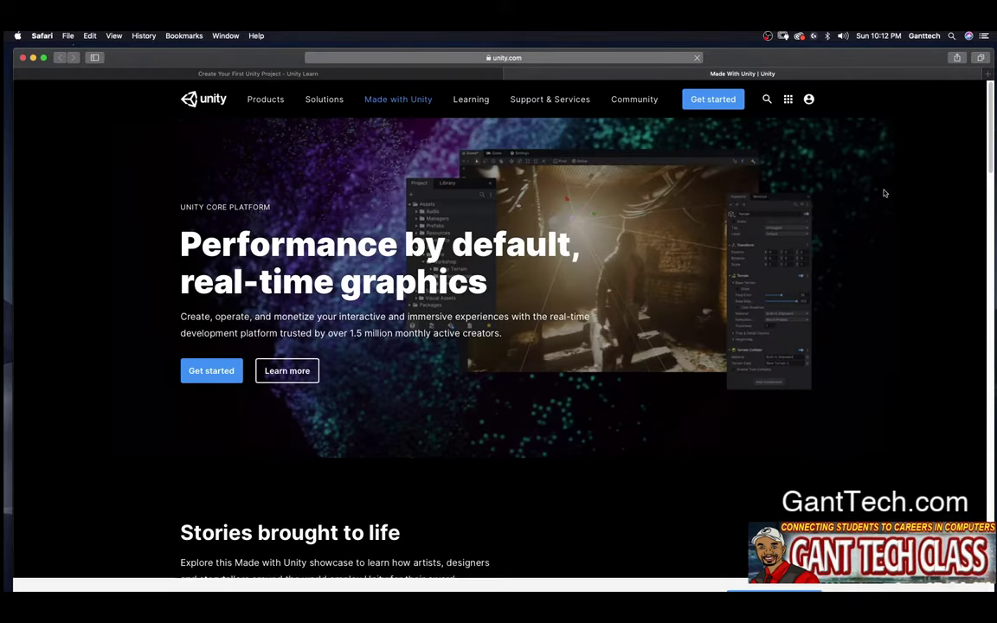
{"action": "scroll", "coordinate": [409, 327], "scroll_direction": "down", "scroll_amount": 5}
{"action": "scroll", "coordinate": [411, 326], "scroll_direction": "down", "scroll_amount": 8}
{"action": "scroll", "coordinate": [413, 326], "scroll_direction": "down", "scroll_amount": 3}
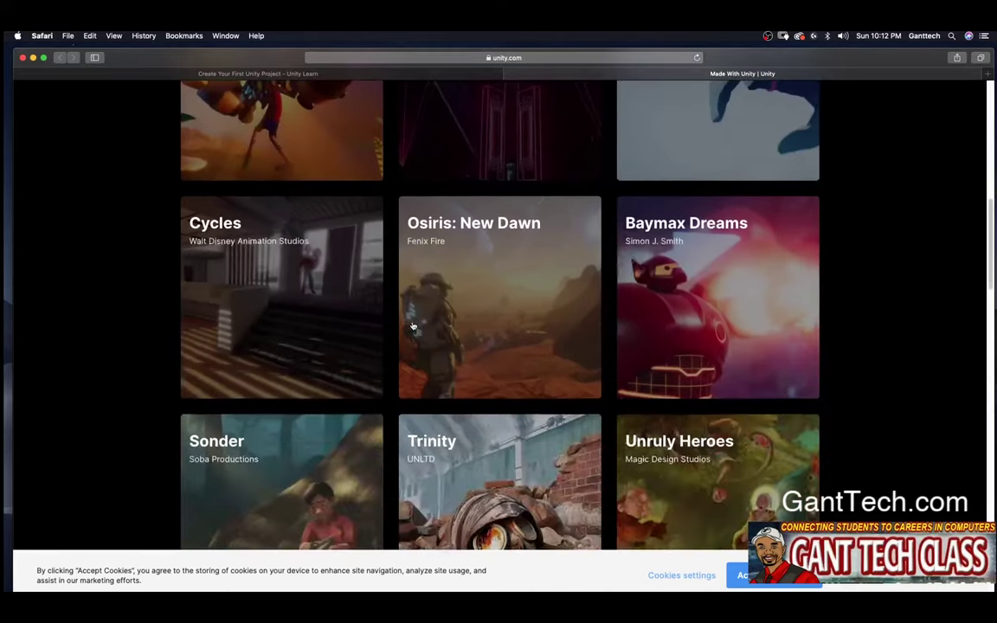
{"action": "scroll", "coordinate": [683, 310], "scroll_direction": "down", "scroll_amount": 4}
{"action": "scroll", "coordinate": [653, 309], "scroll_direction": "down", "scroll_amount": 12}
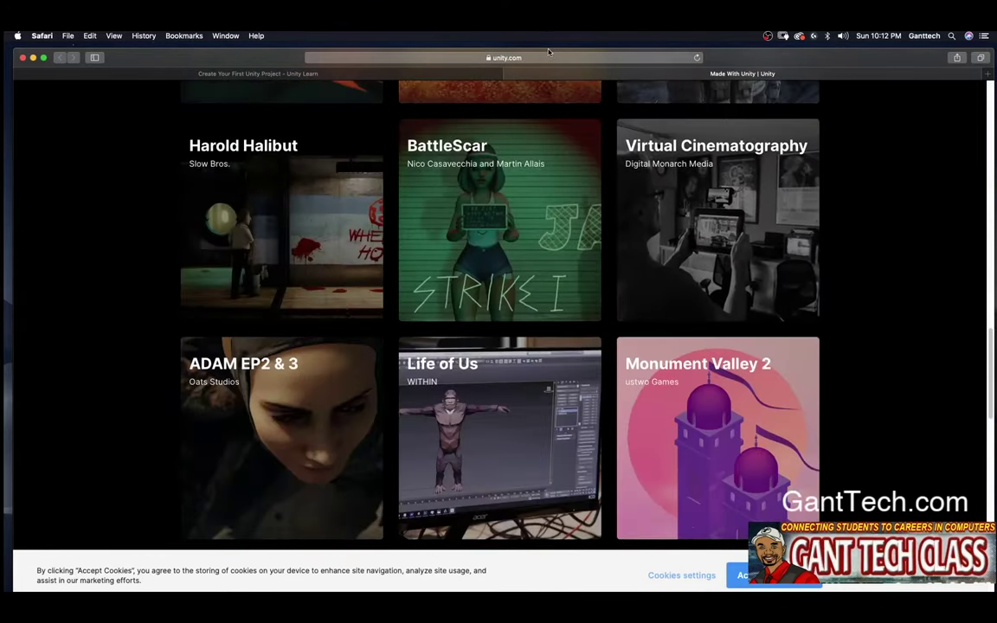
{"action": "left_click", "coordinate": [471, 58]}
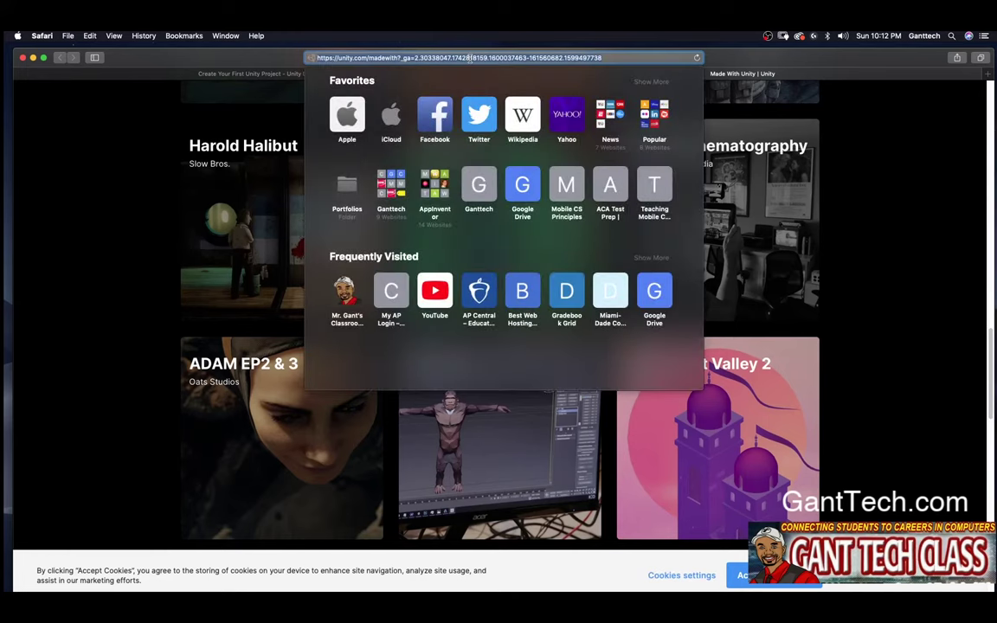
{"action": "key", "text": "BackSpace"}
{"action": "type", "text": "made wi"}
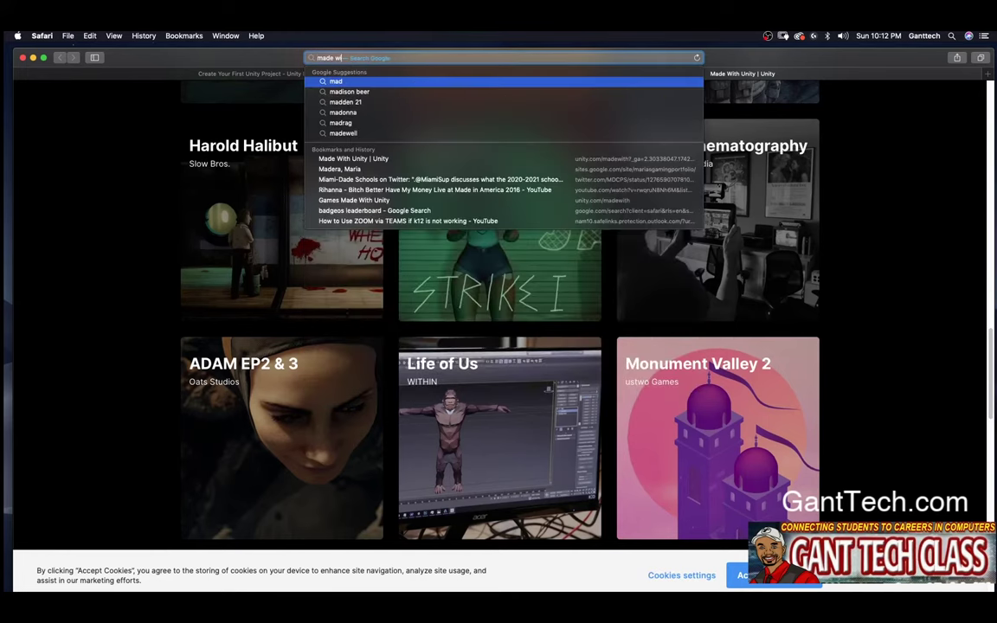
{"action": "type", "text": "th unity"}
{"action": "key", "text": "Return"}
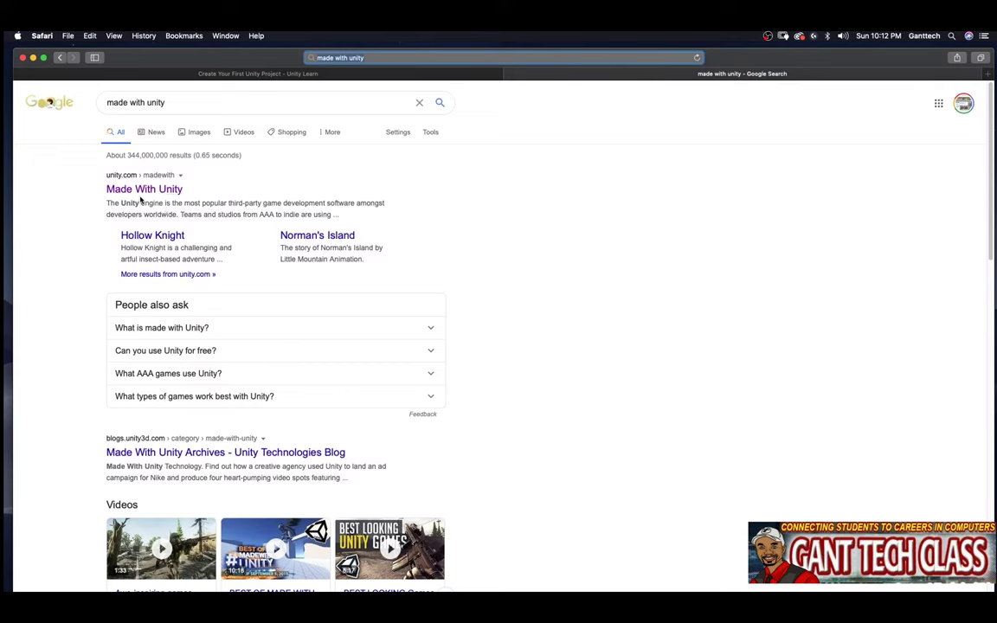
{"action": "left_click", "coordinate": [143, 188]}
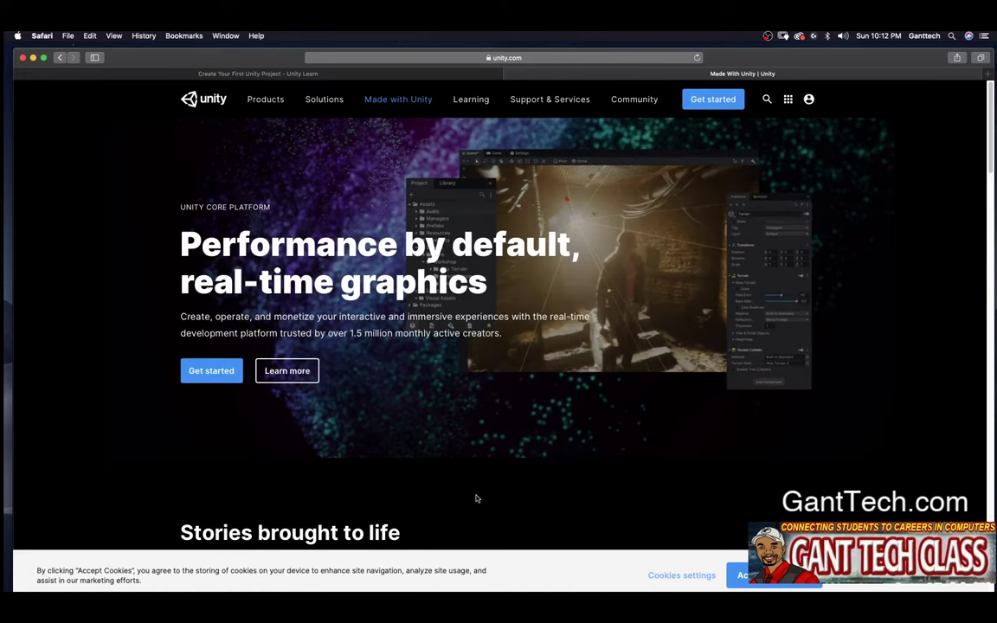
{"action": "left_click", "coordinate": [510, 74]}
{"action": "scroll", "coordinate": [568, 351], "scroll_direction": "down", "scroll_amount": 5}
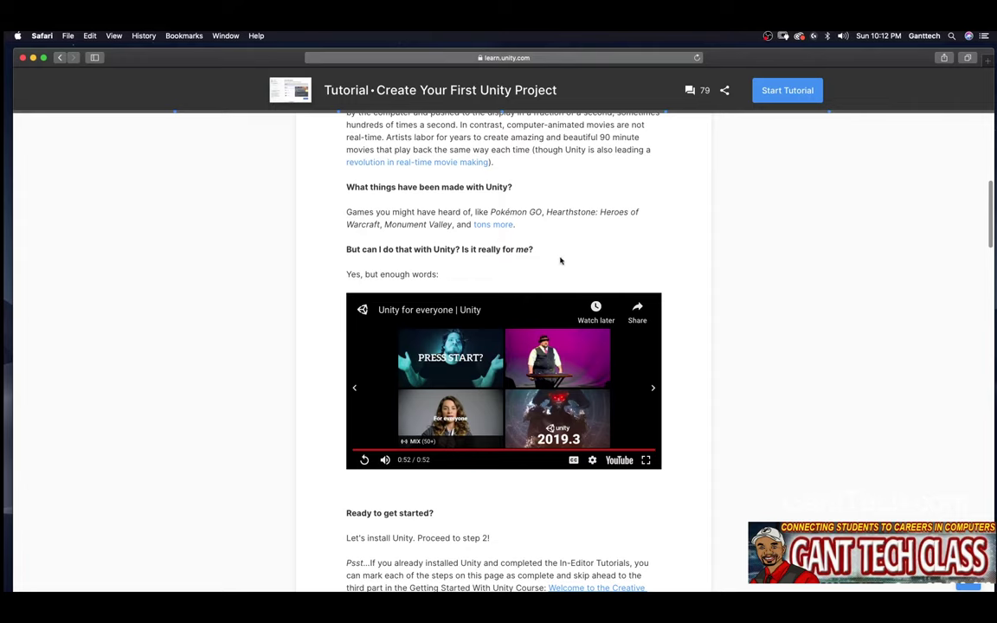
{"action": "left_click", "coordinate": [654, 451]}
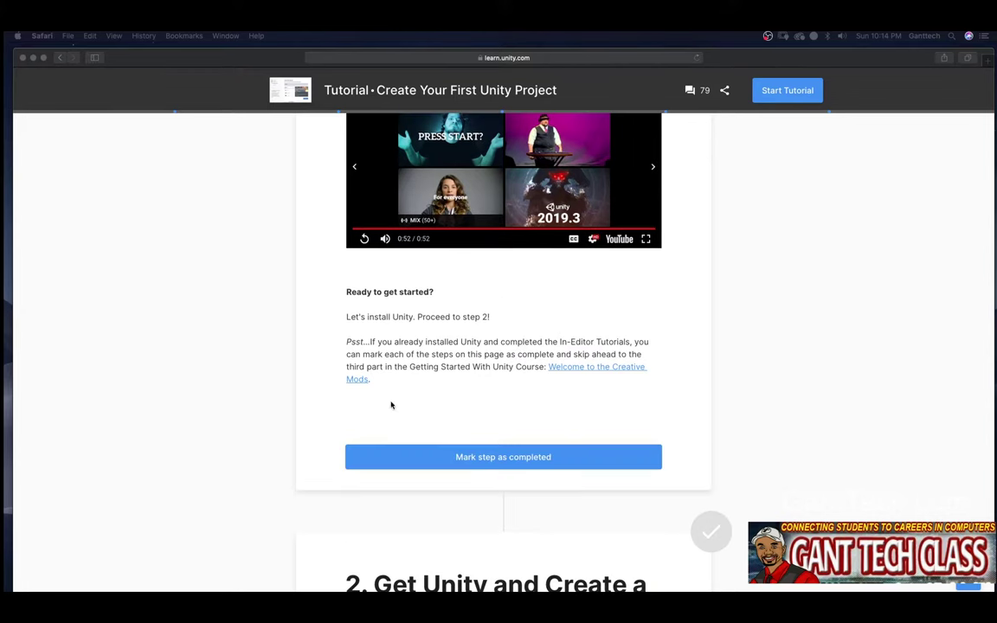
Mark the Welcome to Unity step complete and scroll down to step 2, Get Unity and Create a Project.
{"action": "left_click", "coordinate": [472, 457]}
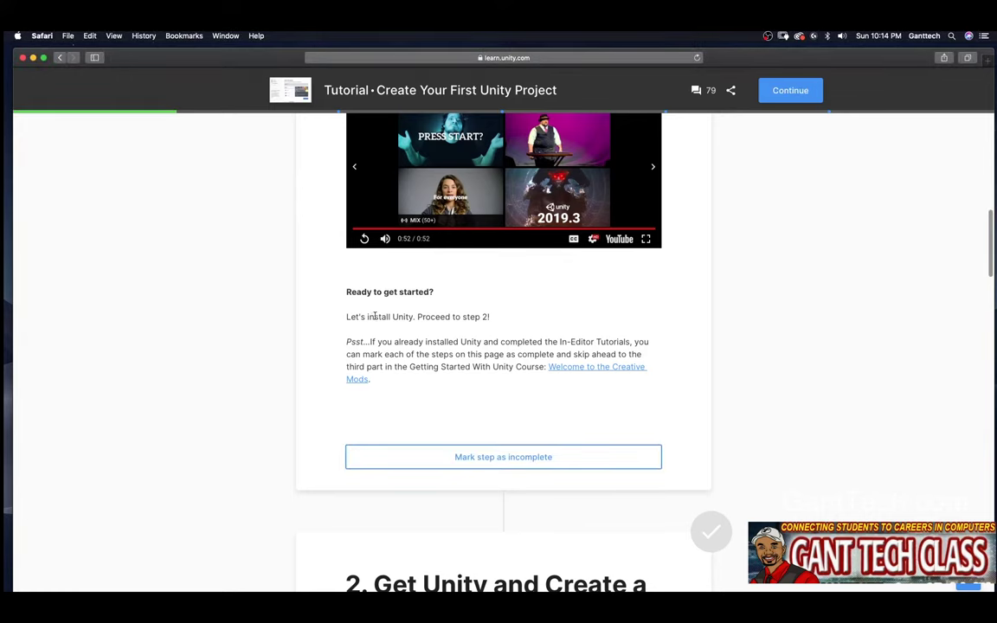
{"action": "left_click_drag", "start_coordinate": [426, 317], "coordinate": [513, 367]}
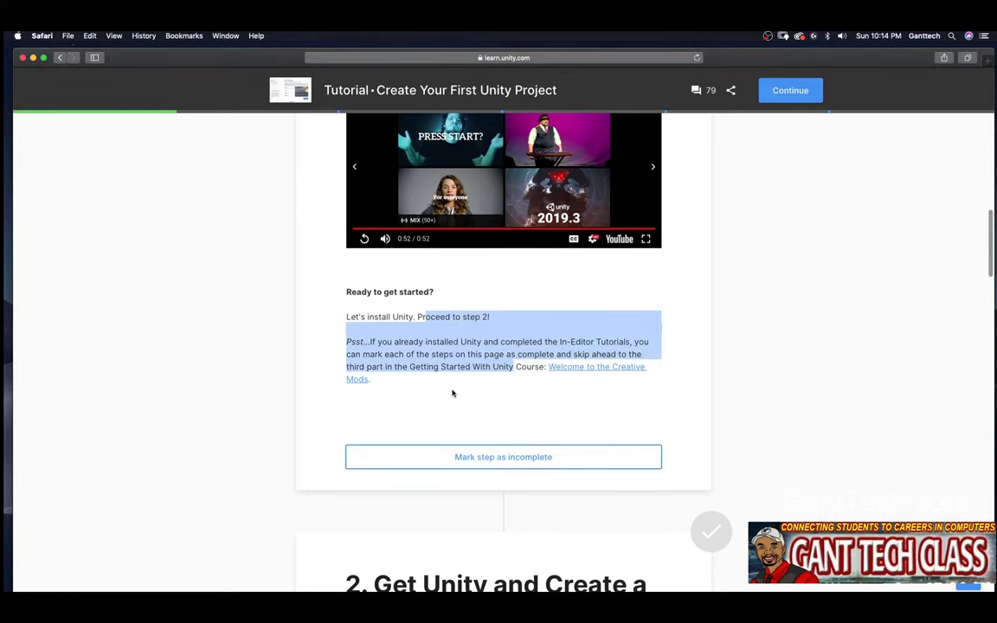
{"action": "scroll", "coordinate": [442, 393], "scroll_direction": "down", "scroll_amount": 5}
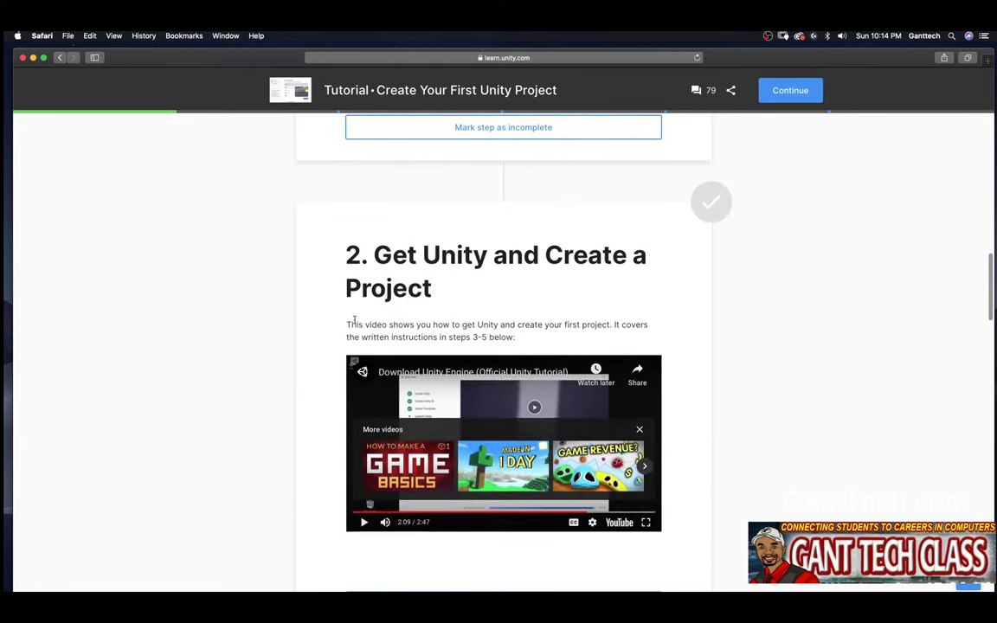
{"action": "scroll", "coordinate": [357, 320], "scroll_direction": "down", "scroll_amount": 2}
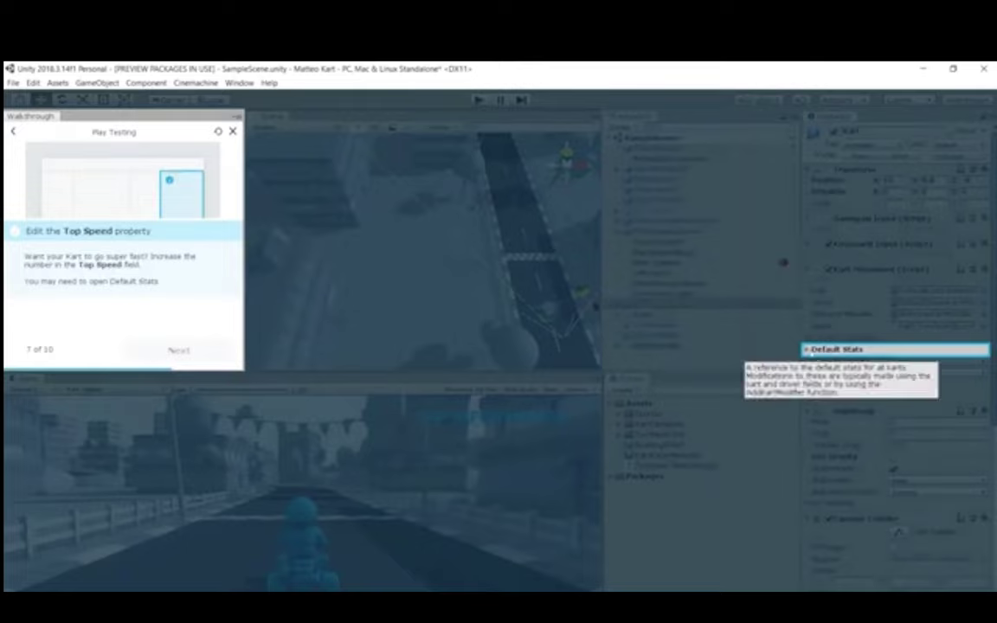
Expand the Default Stats foldout in the kart's Inspector to reveal the Top Speed field.
{"action": "left_click", "coordinate": [833, 350]}
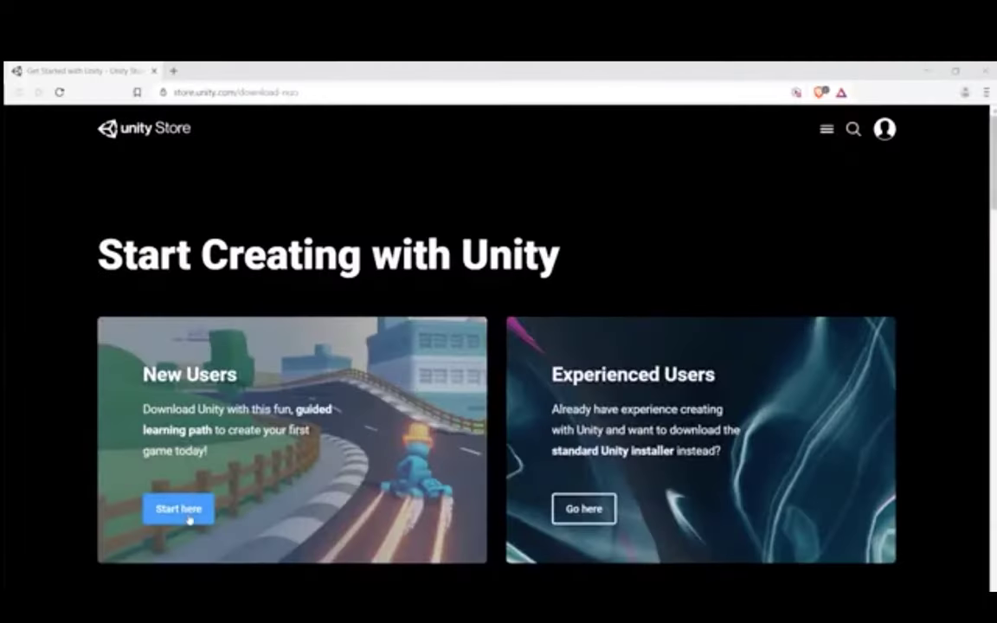
Download UnityHubSetup as a new user, accept the license and install Unity Hub in the default folder.
{"action": "left_click", "coordinate": [179, 511]}
{"action": "scroll", "coordinate": [539, 451], "scroll_direction": "down", "scroll_amount": 1}
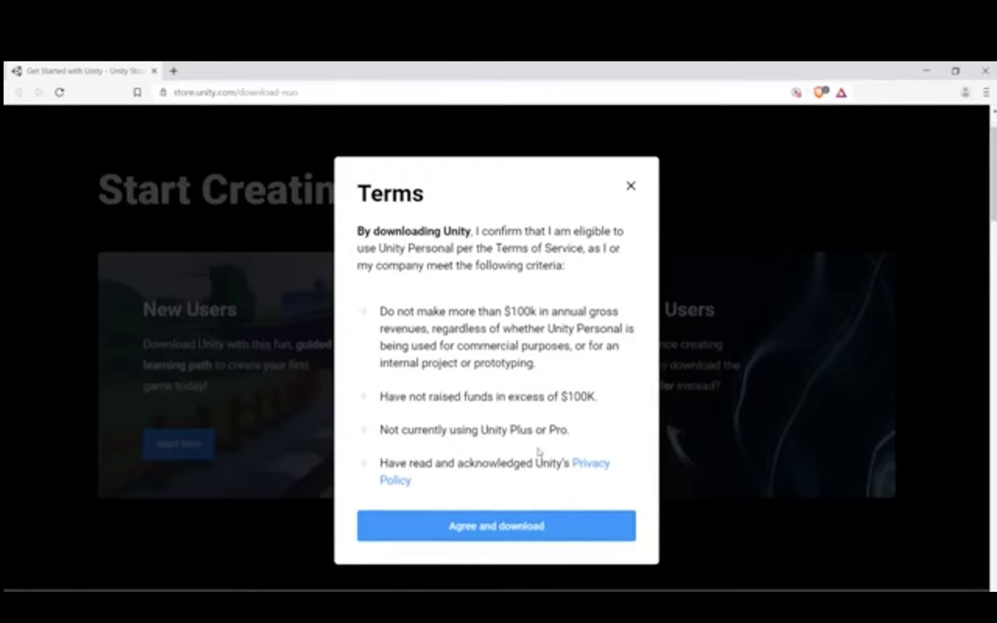
{"action": "left_click", "coordinate": [537, 528]}
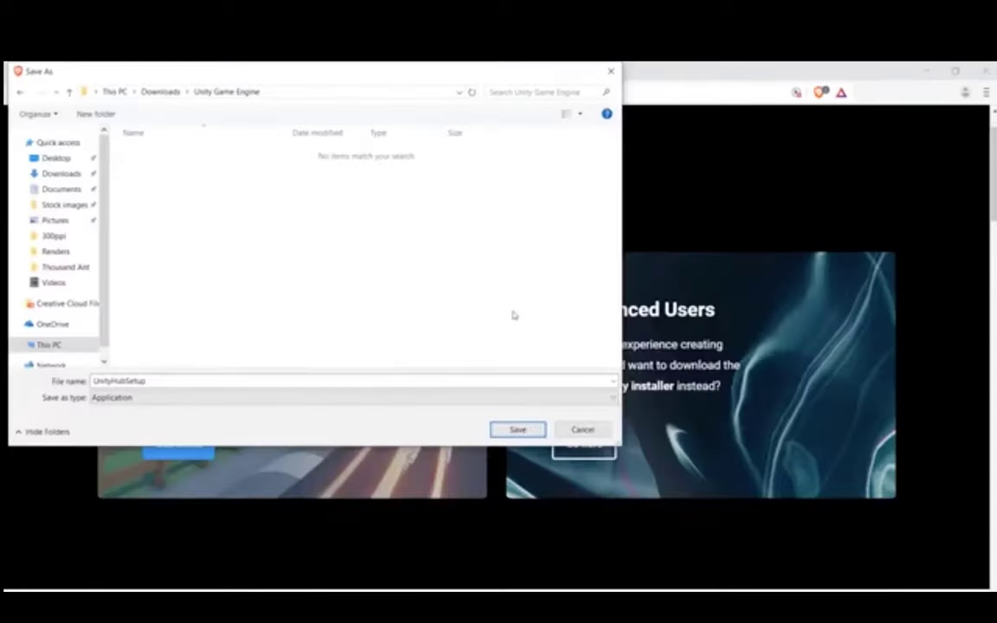
{"action": "left_click", "coordinate": [517, 430]}
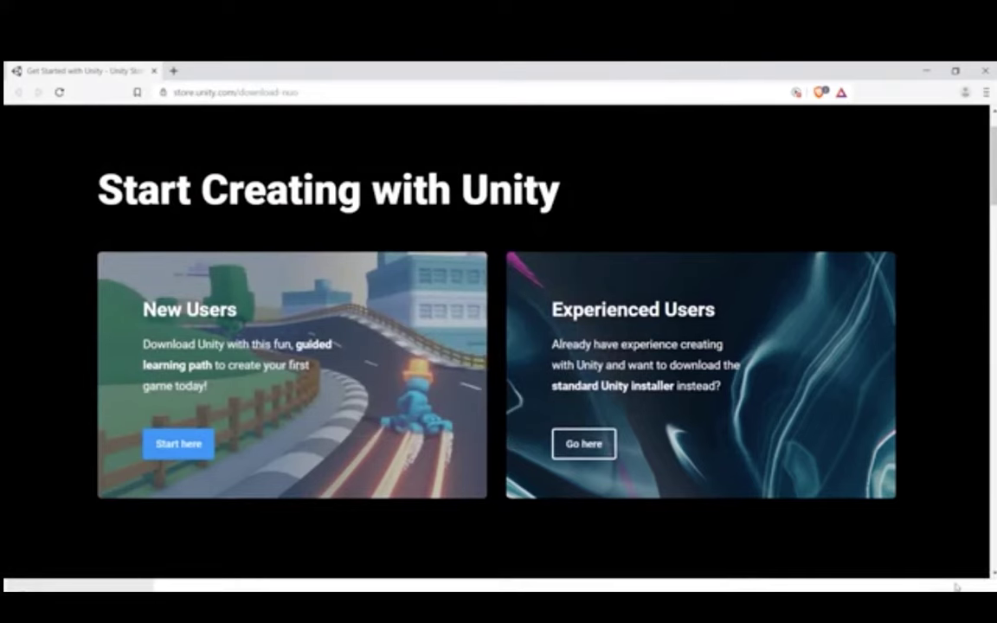
{"action": "left_click", "coordinate": [983, 586]}
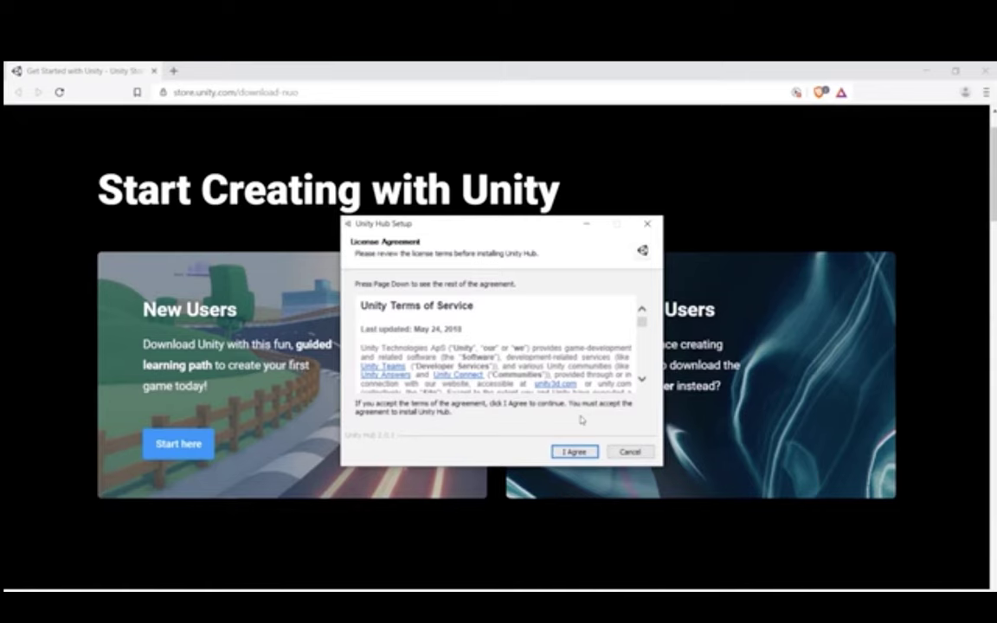
{"action": "left_click", "coordinate": [574, 452]}
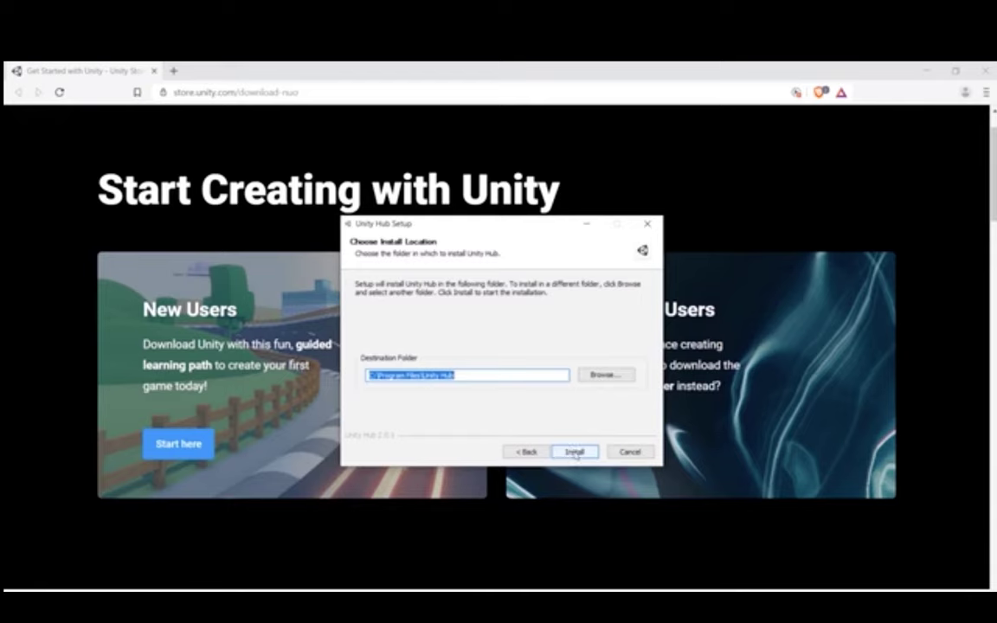
{"action": "left_click", "coordinate": [574, 452]}
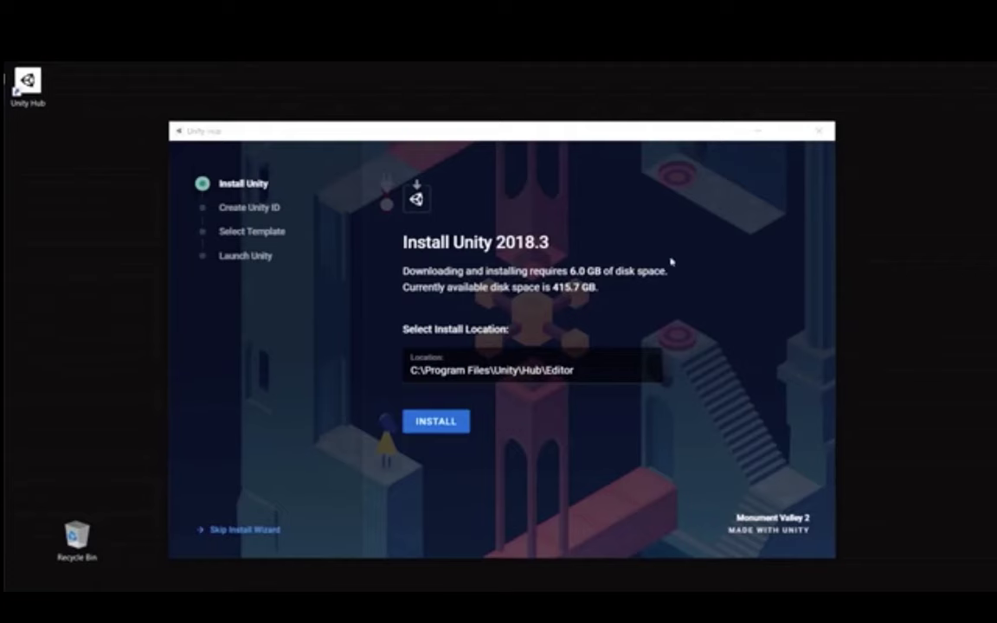
Install Unity 2018.3, then create a Karting template project named 'Matteo Kart'.
{"action": "left_click", "coordinate": [443, 428]}
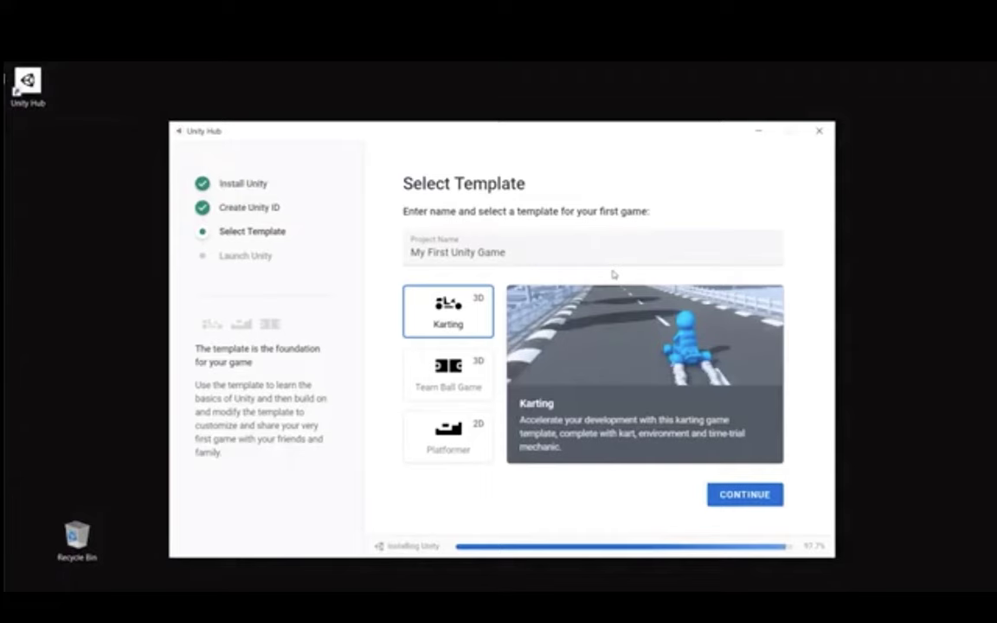
{"action": "triple_click", "coordinate": [433, 252]}
{"action": "key", "text": "BackSpace"}
{"action": "type", "text": "Matteo Kart"}
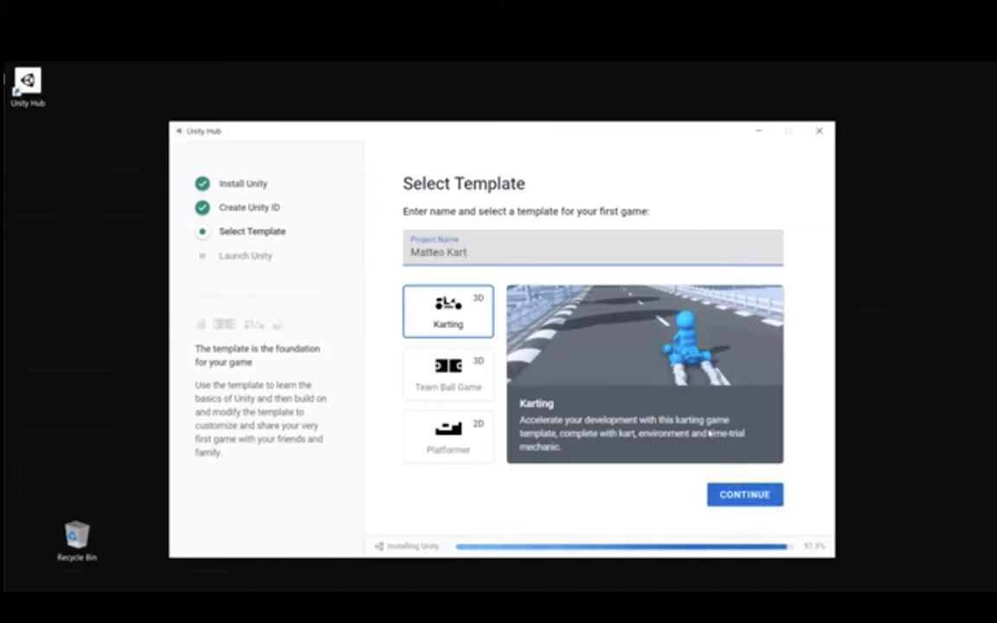
{"action": "left_click", "coordinate": [741, 498]}
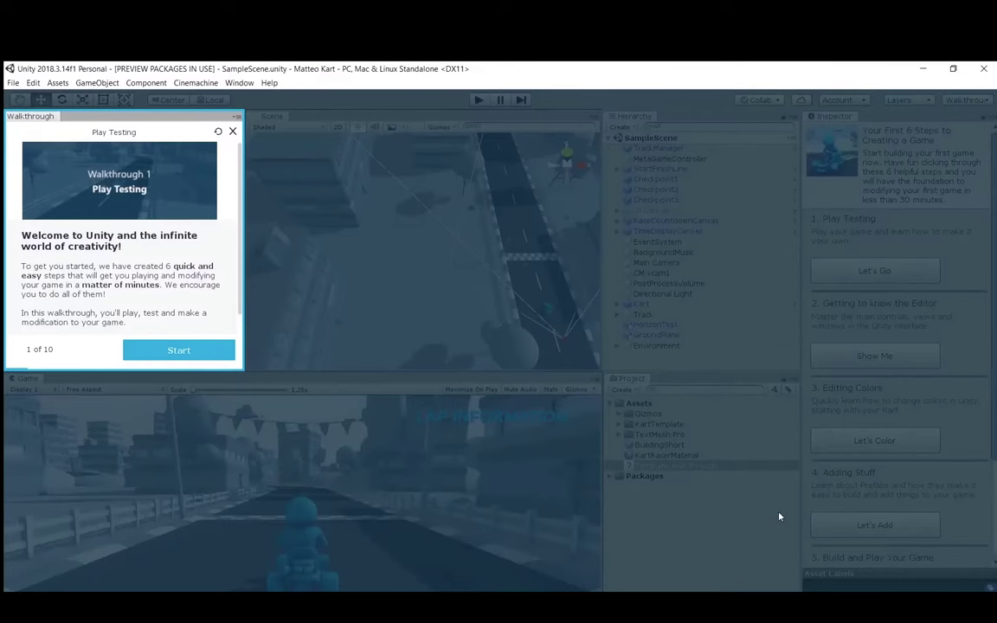
Start the Play Testing walkthrough, enter Play mode and drive the kart forward with the Up arrow.
{"action": "left_click", "coordinate": [209, 350]}
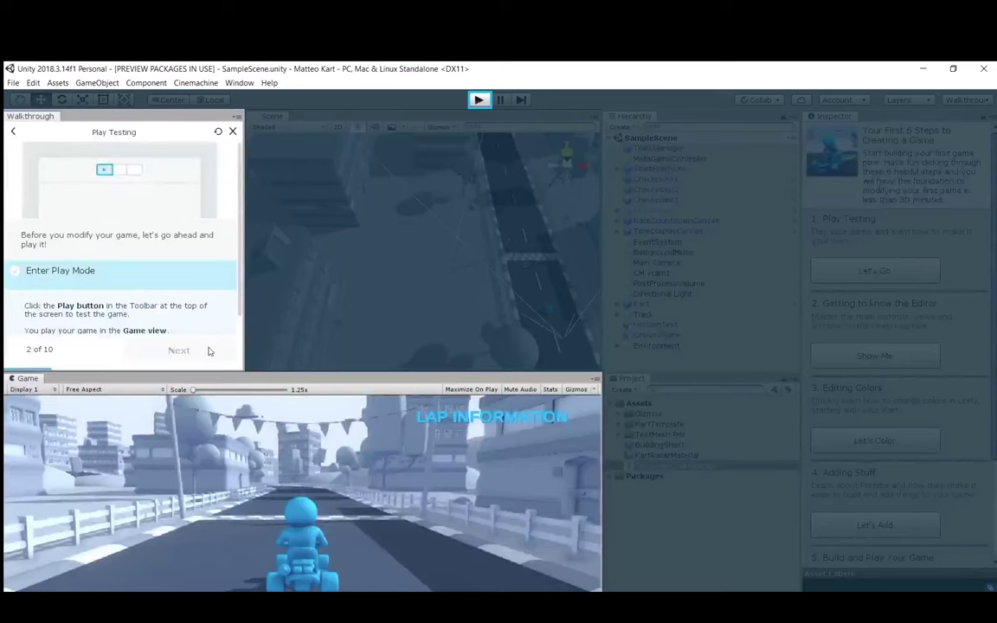
{"action": "left_click", "coordinate": [479, 101]}
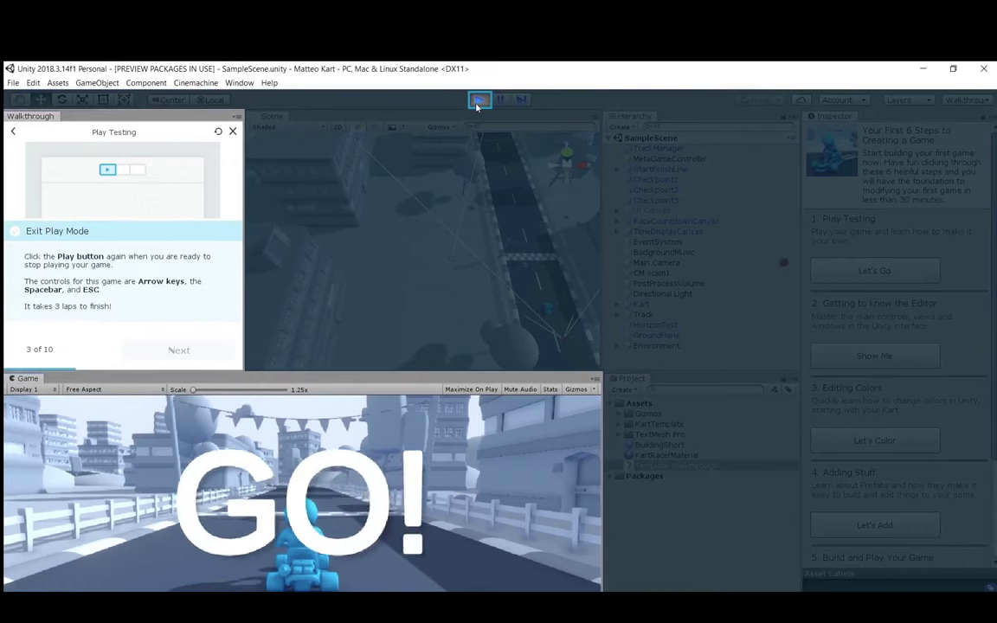
{"action": "key", "text": "Up"}
{"action": "key", "text": "Up"}
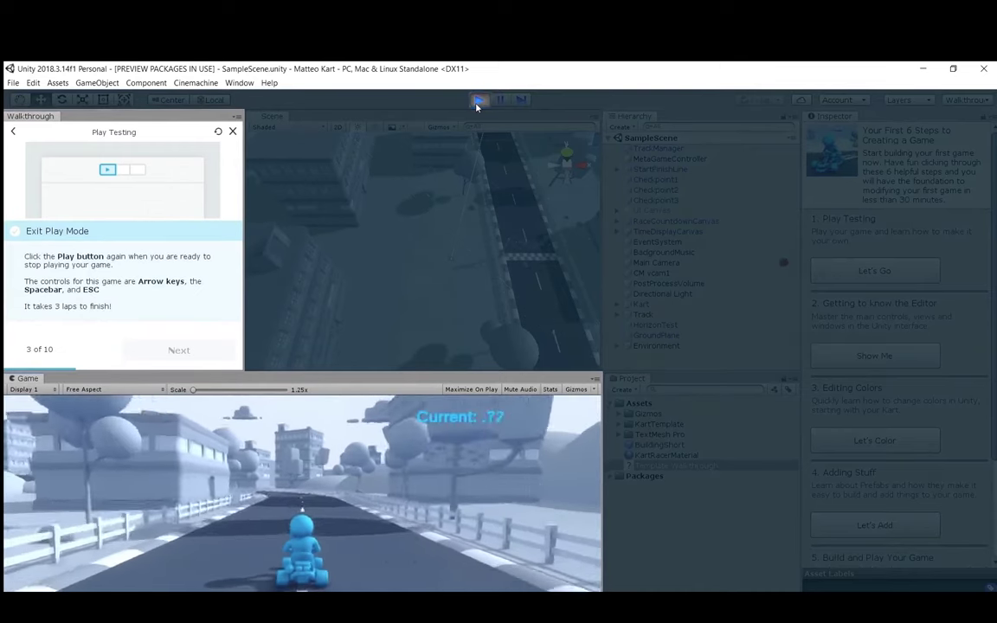
{"action": "key", "text": "Up"}
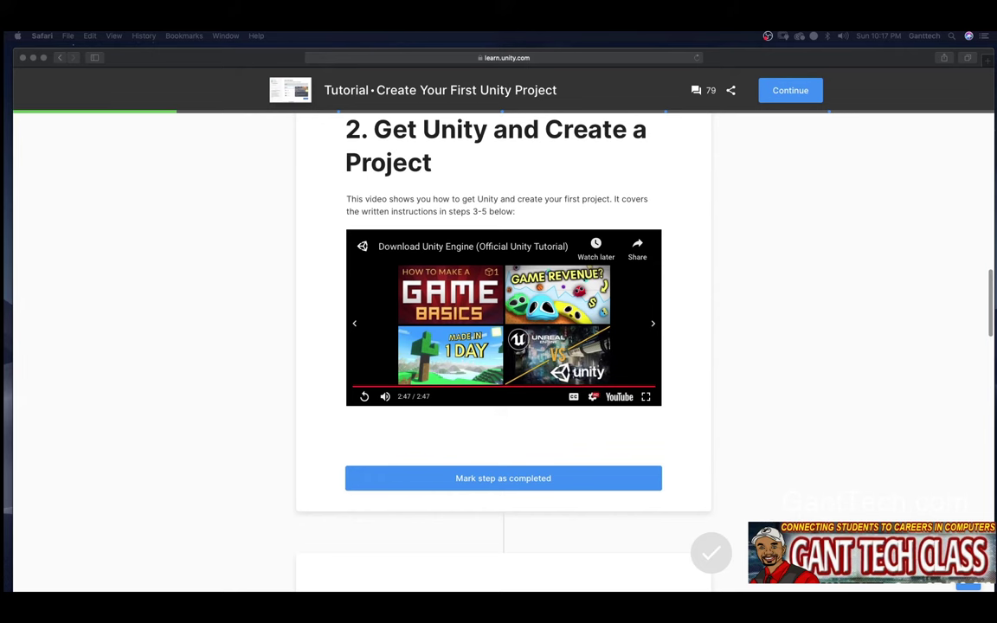
Bring focus back to the Unity Learn tutorial page in Safari.
{"action": "left_click", "coordinate": [749, 492]}
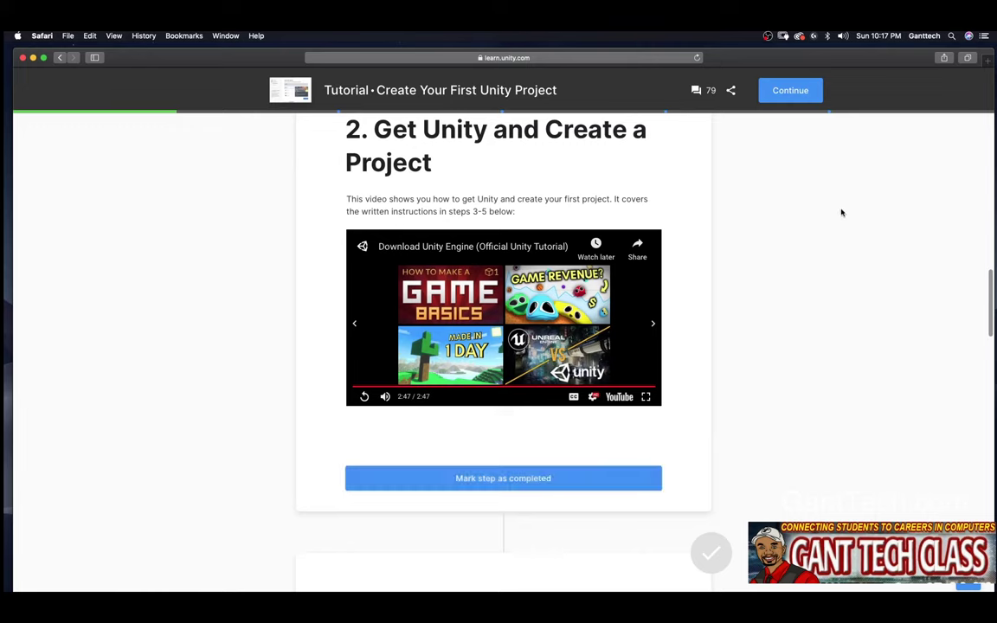
Open unity.com in a new tab and go to Plans and pricing, showing the Individual plans.
{"action": "key", "text": "super+t"}
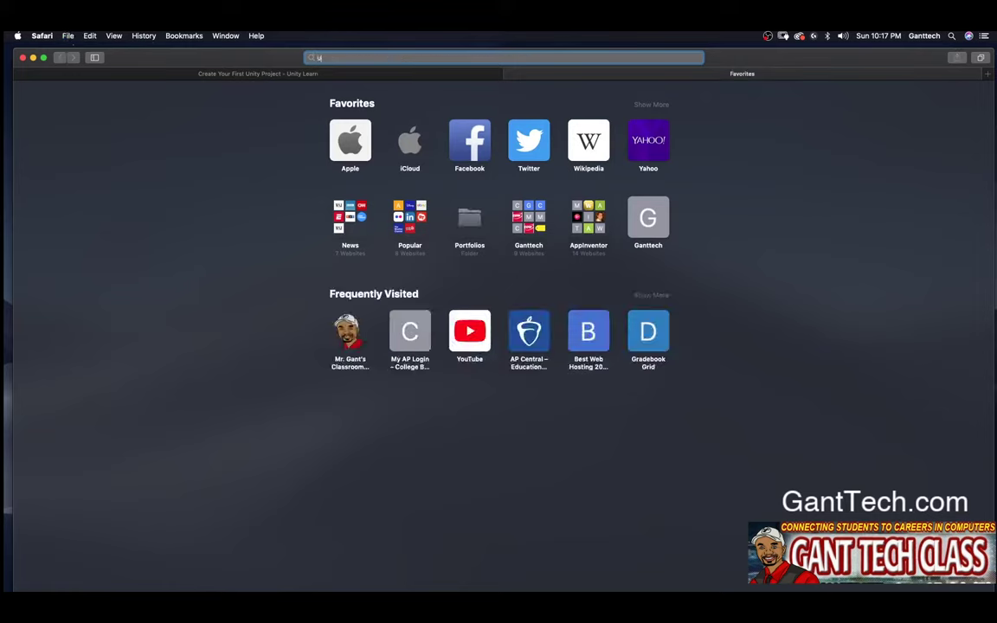
{"action": "type", "text": "unity.com"}
{"action": "key", "text": "Return"}
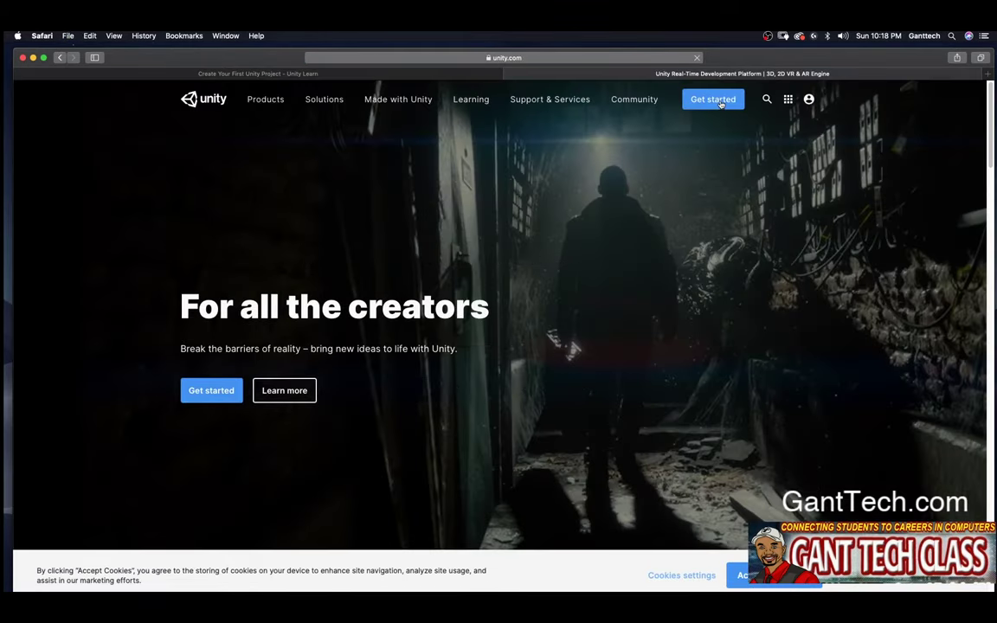
{"action": "left_click", "coordinate": [716, 100]}
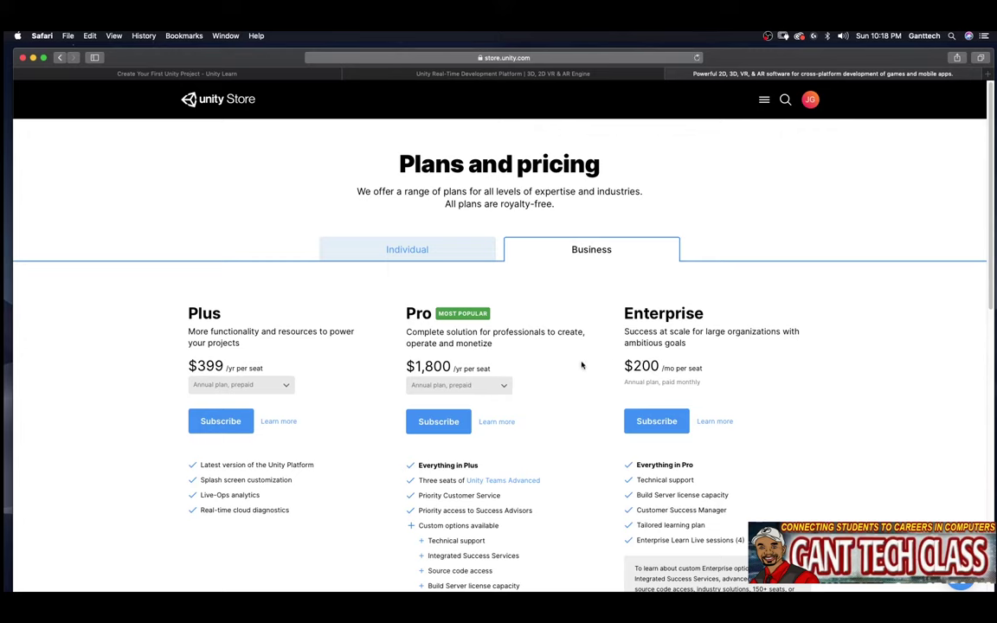
{"action": "left_click", "coordinate": [437, 253]}
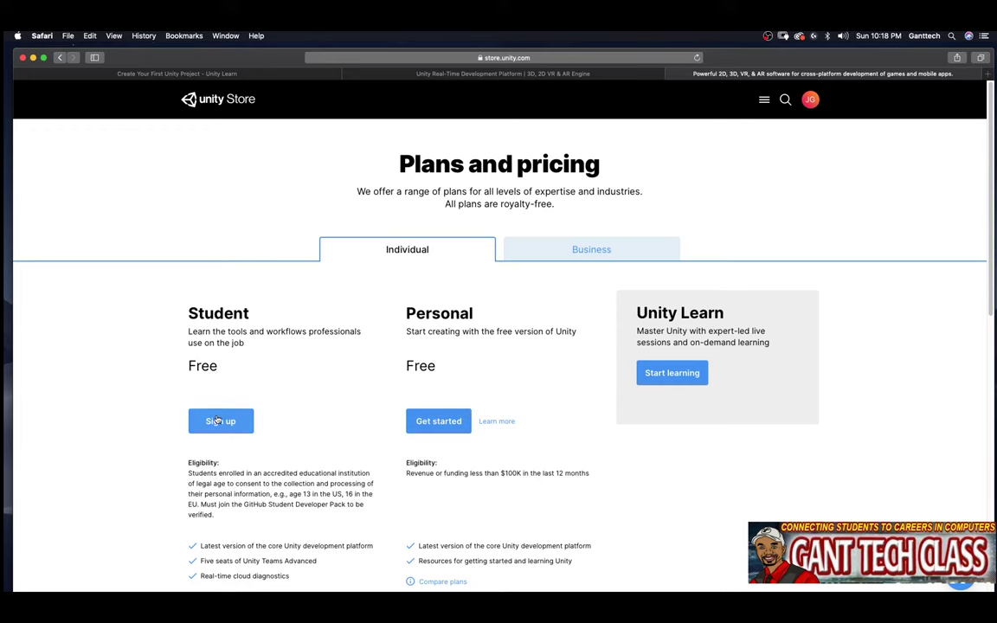
{"action": "left_click", "coordinate": [218, 422]}
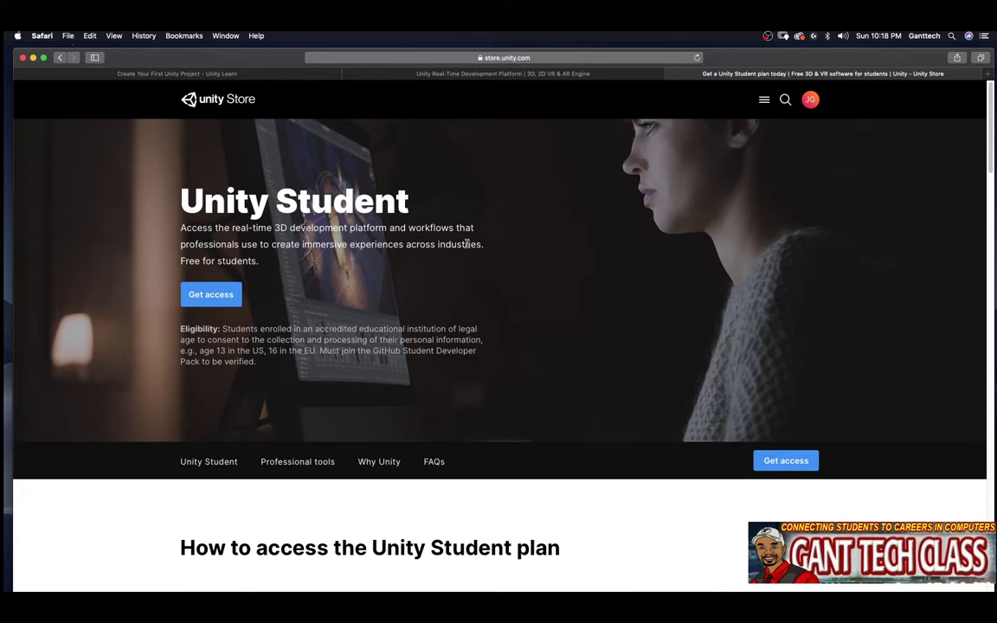
{"action": "scroll", "coordinate": [197, 301], "scroll_direction": "down", "scroll_amount": 3}
{"action": "scroll", "coordinate": [197, 302], "scroll_direction": "down", "scroll_amount": 5}
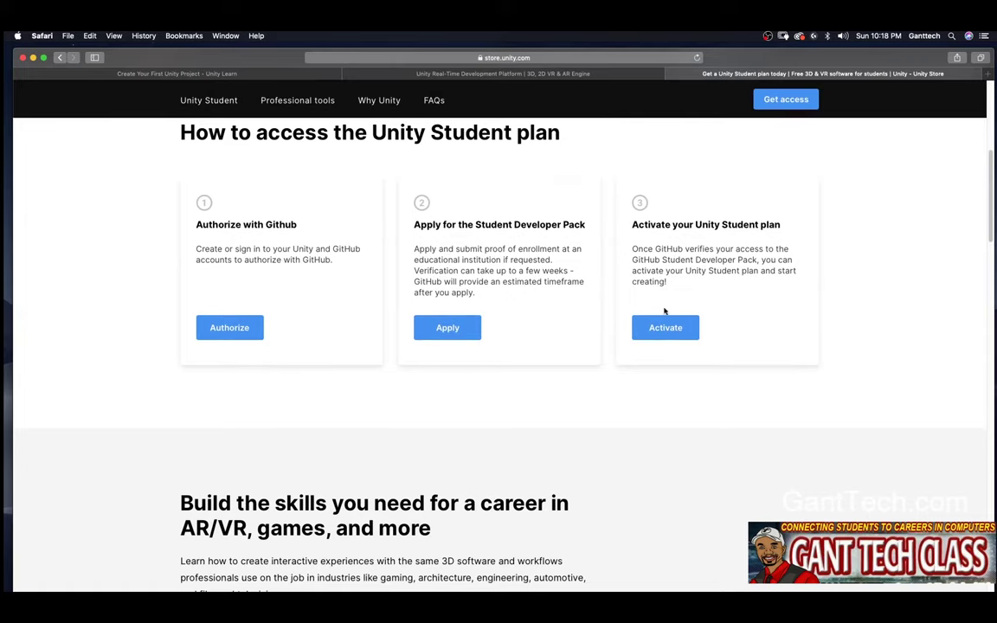
{"action": "scroll", "coordinate": [554, 337], "scroll_direction": "down", "scroll_amount": 15}
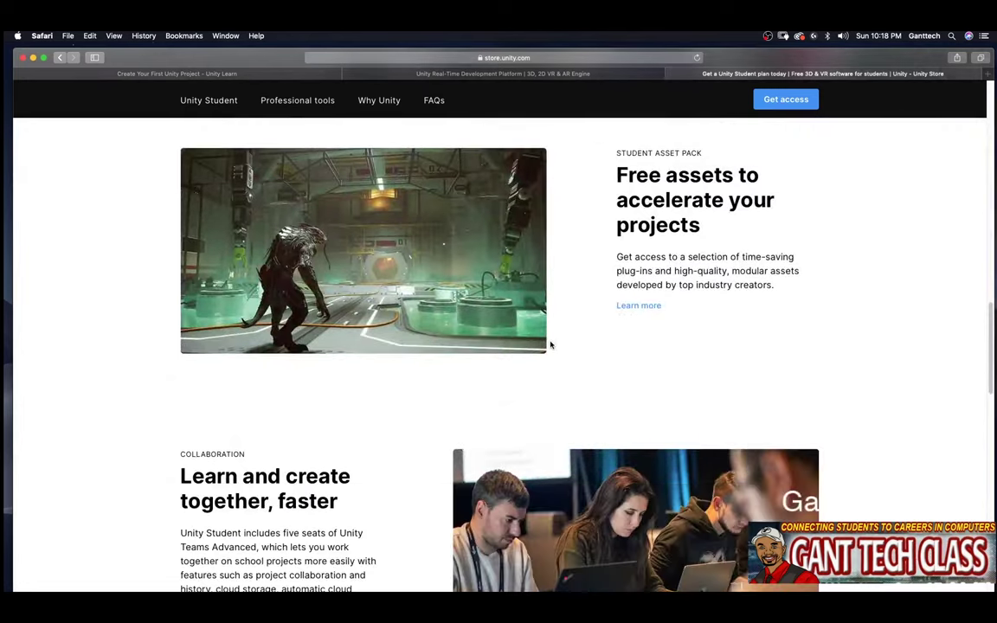
{"action": "scroll", "coordinate": [551, 345], "scroll_direction": "up", "scroll_amount": 15}
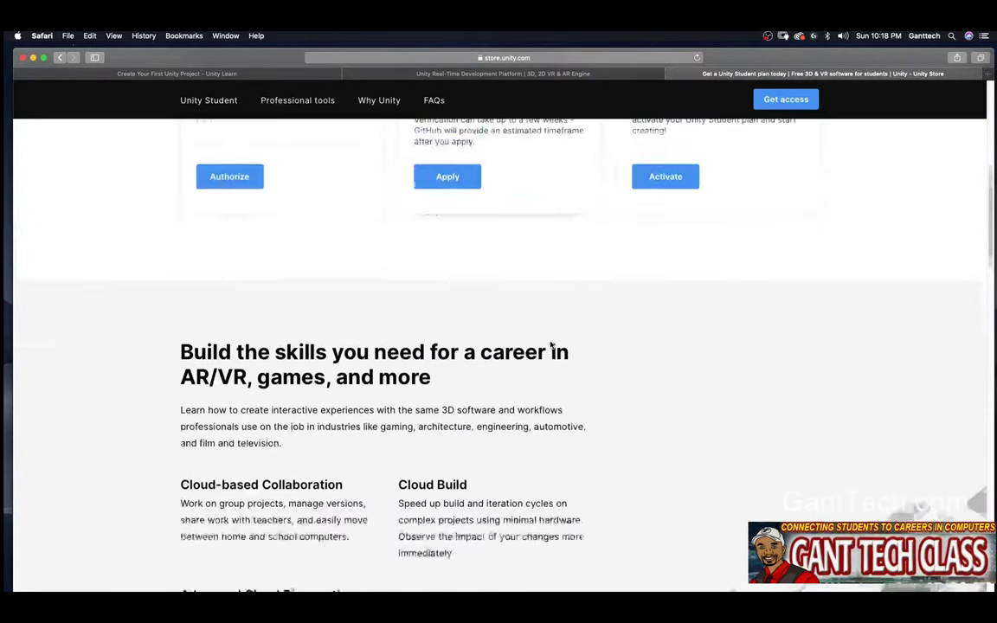
{"action": "scroll", "coordinate": [550, 346], "scroll_direction": "up", "scroll_amount": 3}
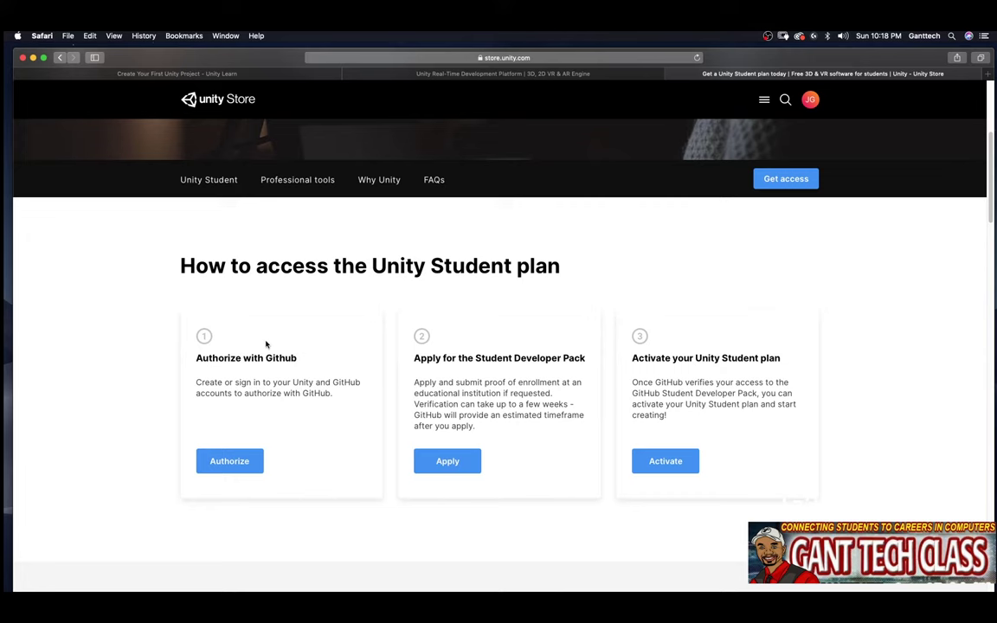
Return to the Individual plans, check the Personal plan's revenue eligibility, and choose Get started under Personal.
{"action": "left_click", "coordinate": [59, 57]}
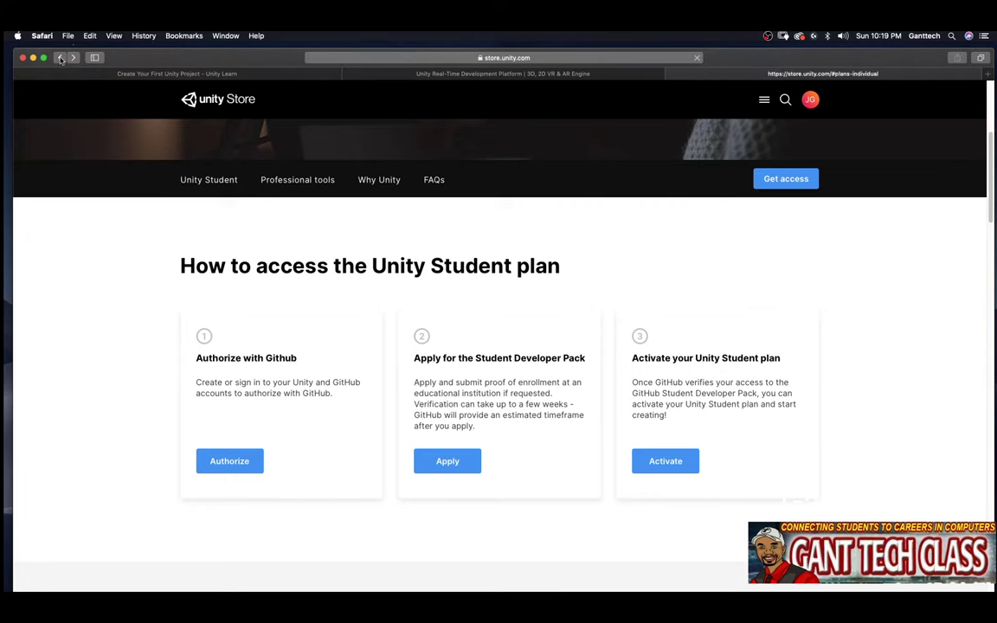
{"action": "scroll", "coordinate": [398, 321], "scroll_direction": "down", "scroll_amount": 1}
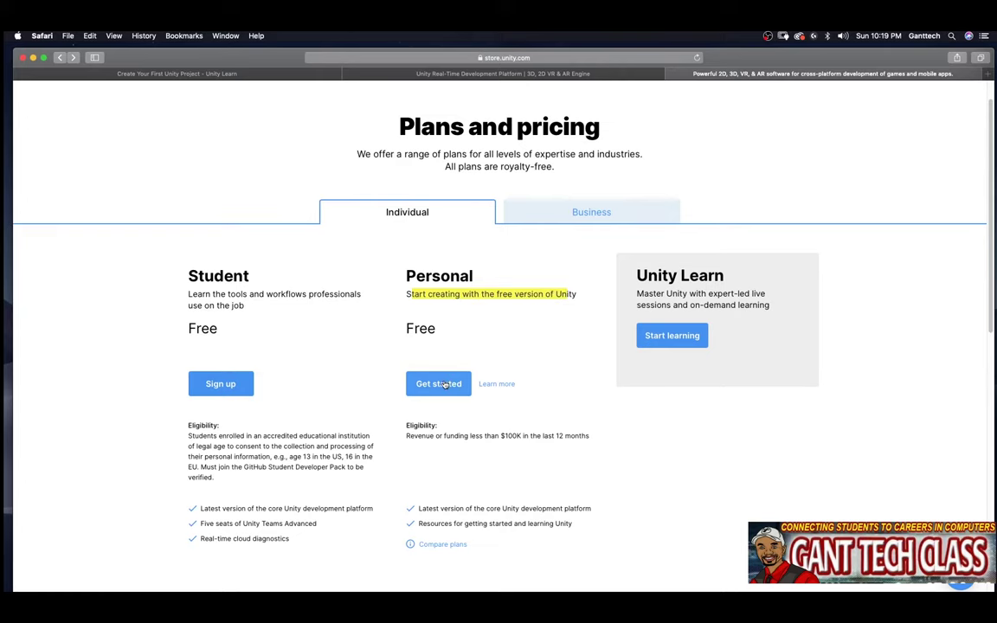
{"action": "scroll", "coordinate": [465, 412], "scroll_direction": "down", "scroll_amount": 1}
{"action": "scroll", "coordinate": [465, 412], "scroll_direction": "down", "scroll_amount": 2}
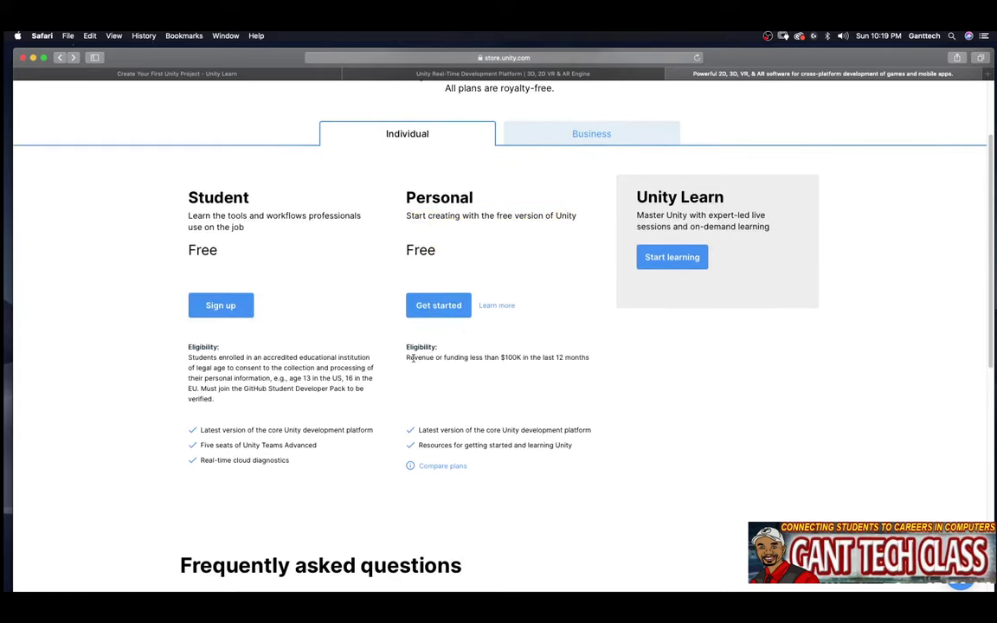
{"action": "left_click_drag", "start_coordinate": [418, 357], "coordinate": [594, 358]}
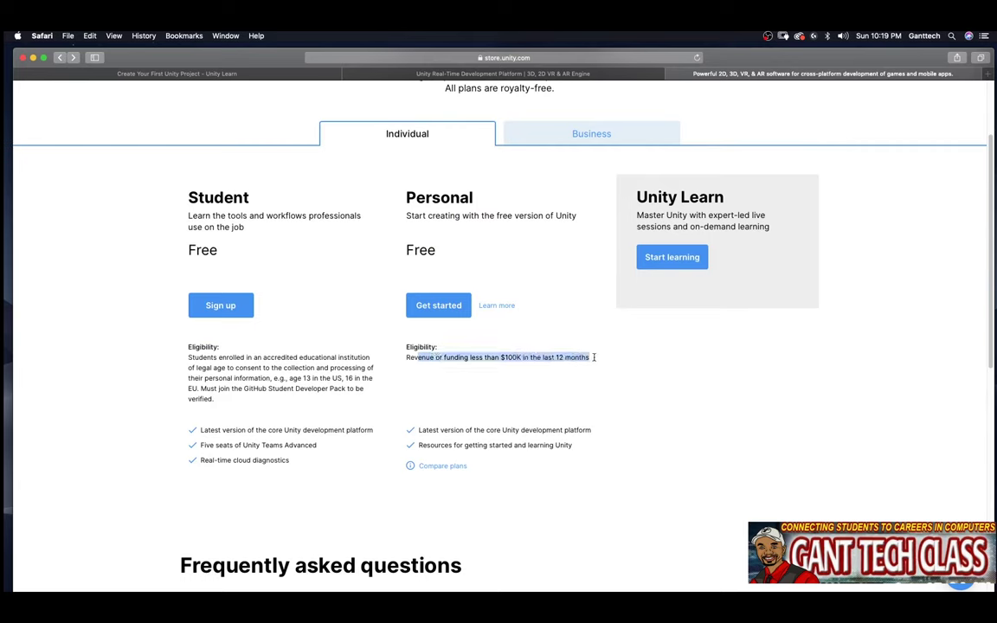
{"action": "left_click", "coordinate": [520, 356]}
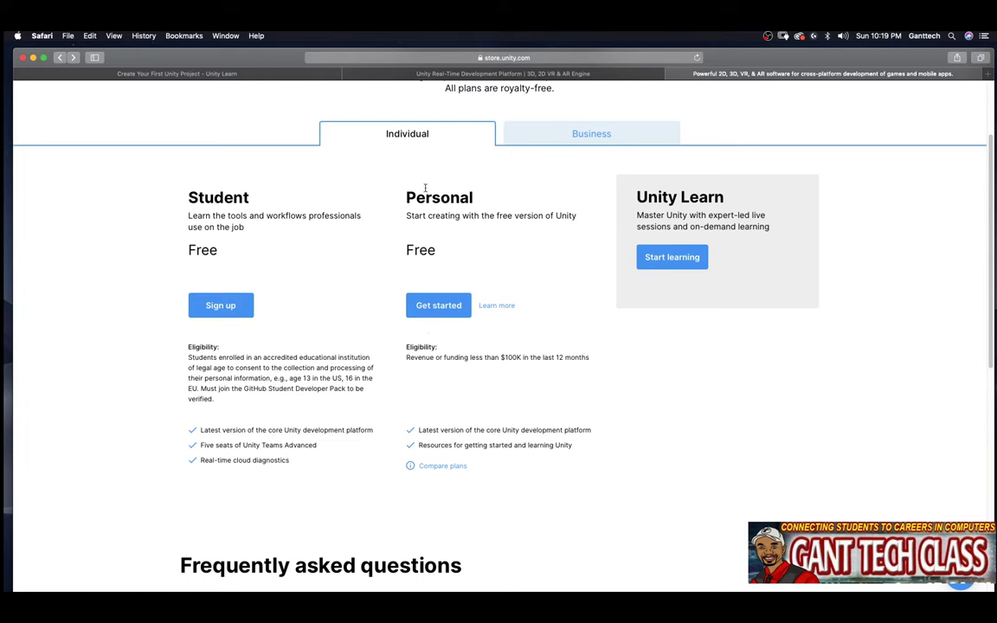
{"action": "left_click", "coordinate": [440, 305]}
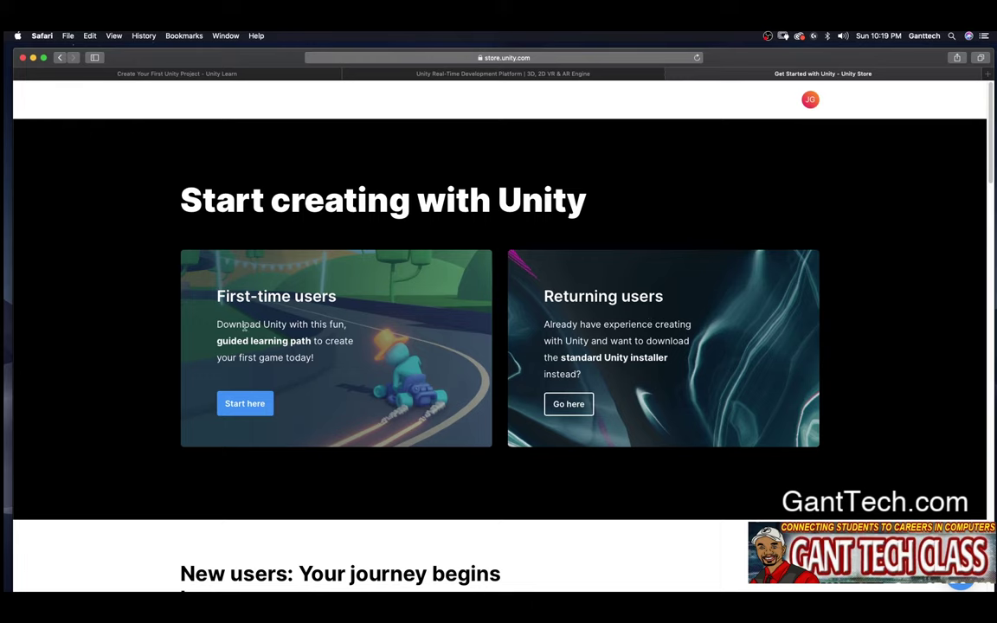
Save UnityHubSetup.dmg into Downloads as a first-time user, replacing the existing copy.
{"action": "left_click", "coordinate": [251, 407]}
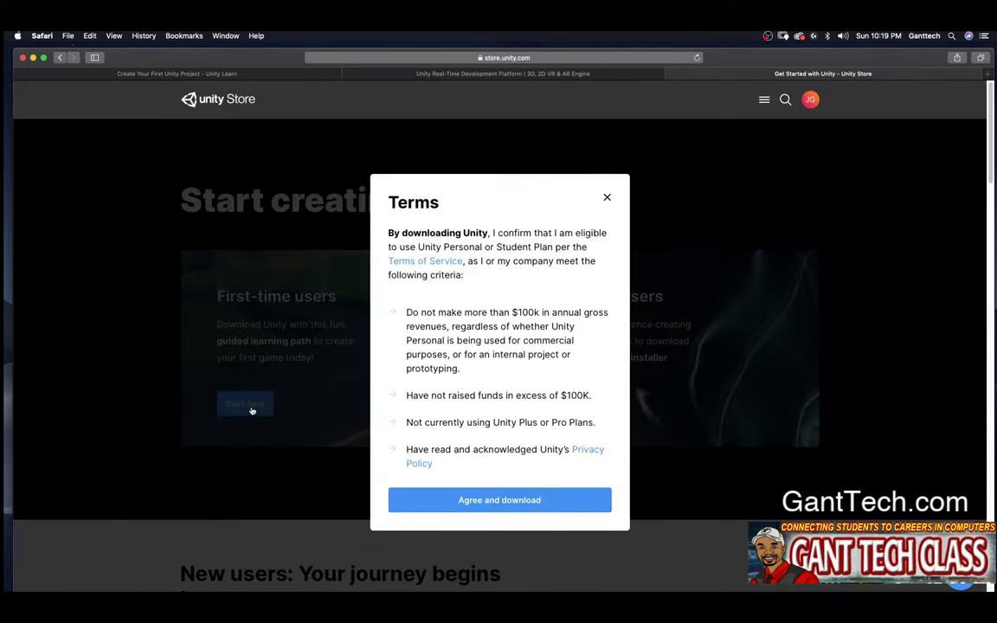
{"action": "left_click", "coordinate": [459, 499]}
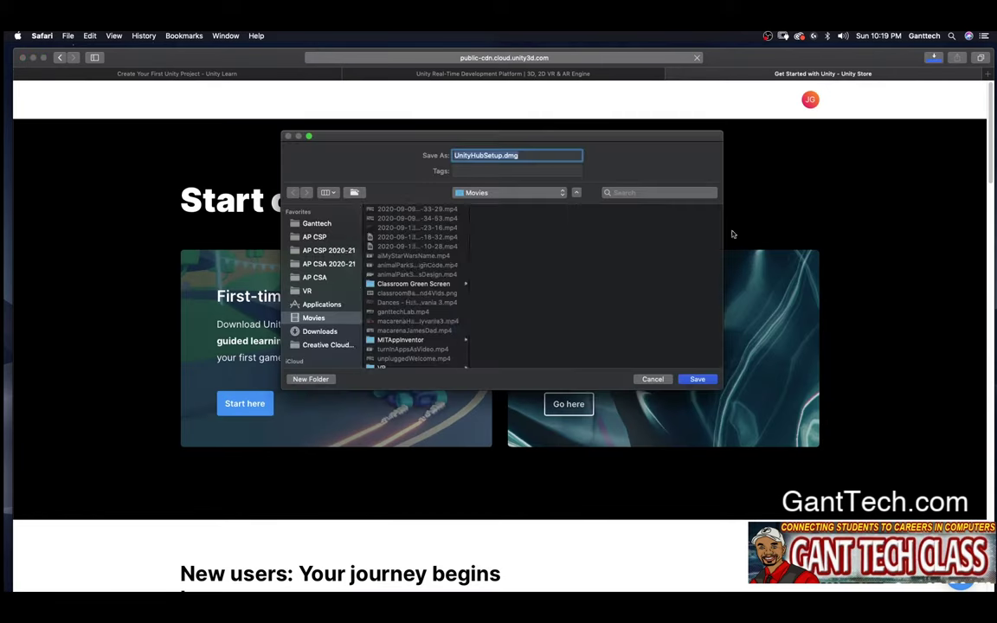
{"action": "left_click", "coordinate": [319, 332]}
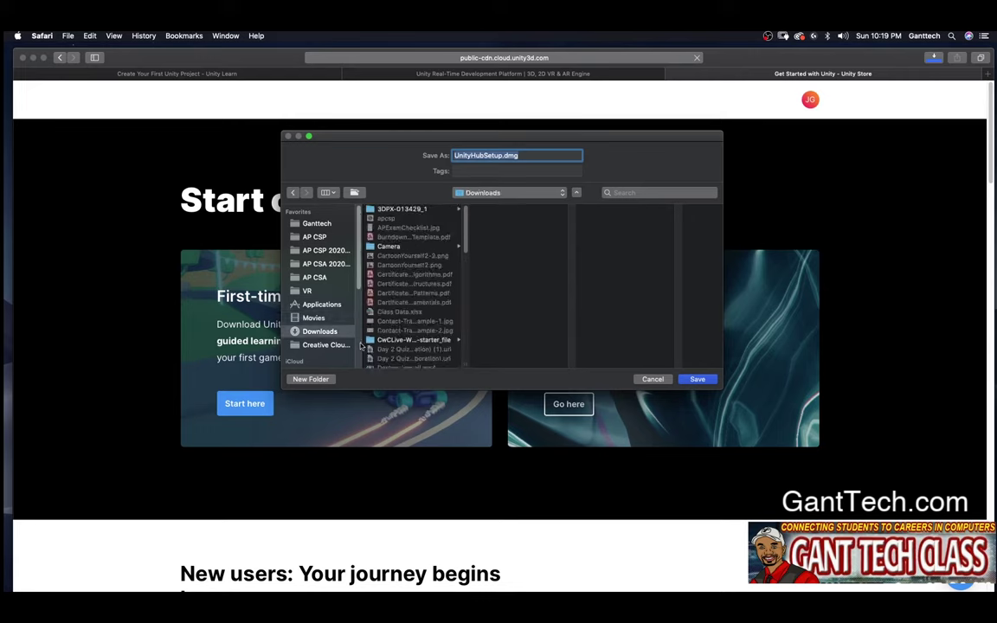
{"action": "left_click", "coordinate": [698, 379]}
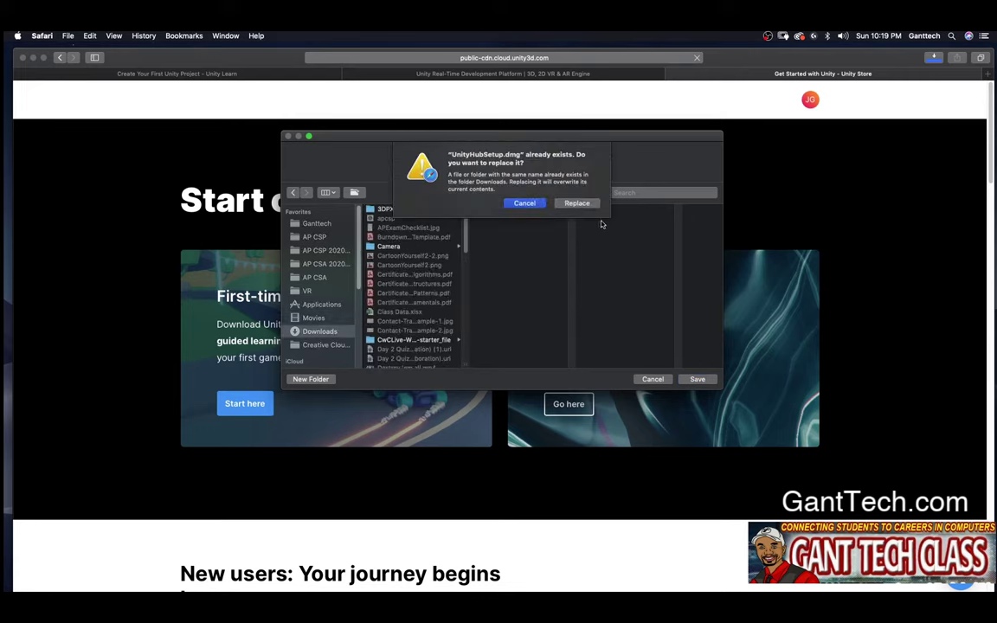
{"action": "left_click", "coordinate": [573, 204]}
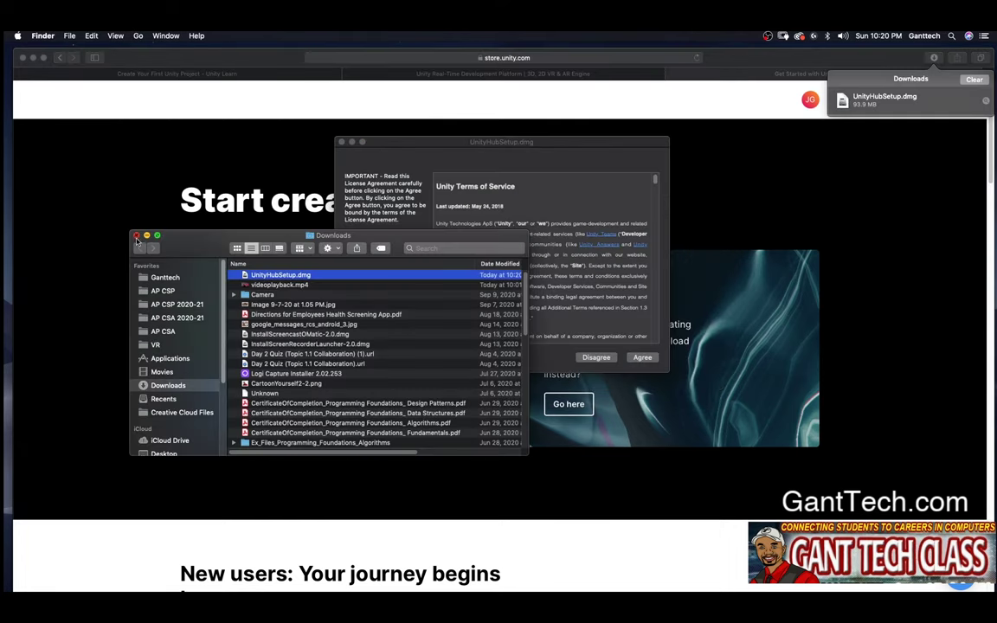
Accept the Unity license and copy Unity Hub into Applications, replacing the older version.
{"action": "left_click", "coordinate": [136, 236]}
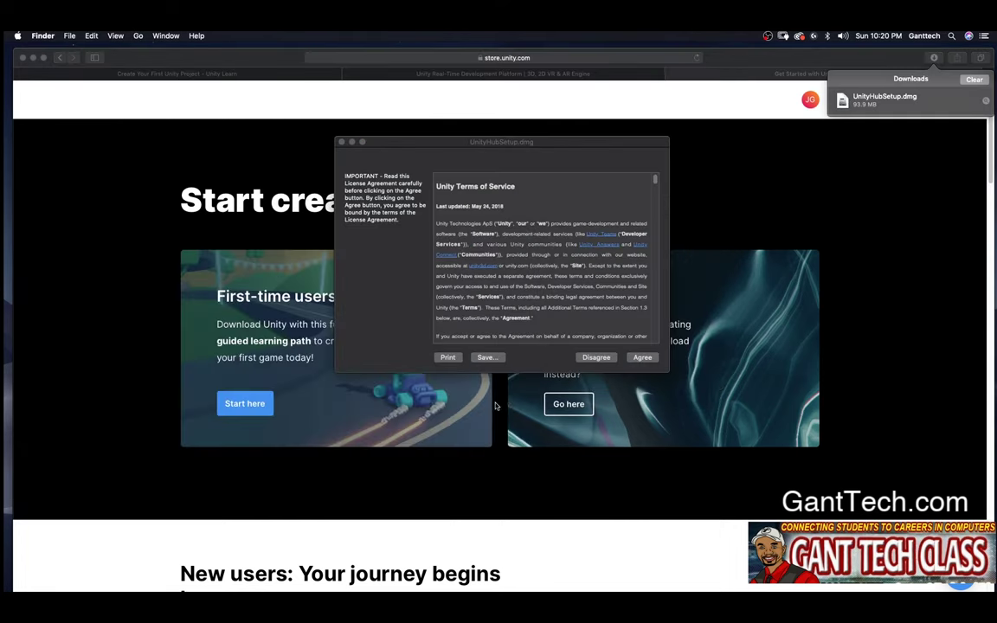
{"action": "left_click", "coordinate": [642, 357]}
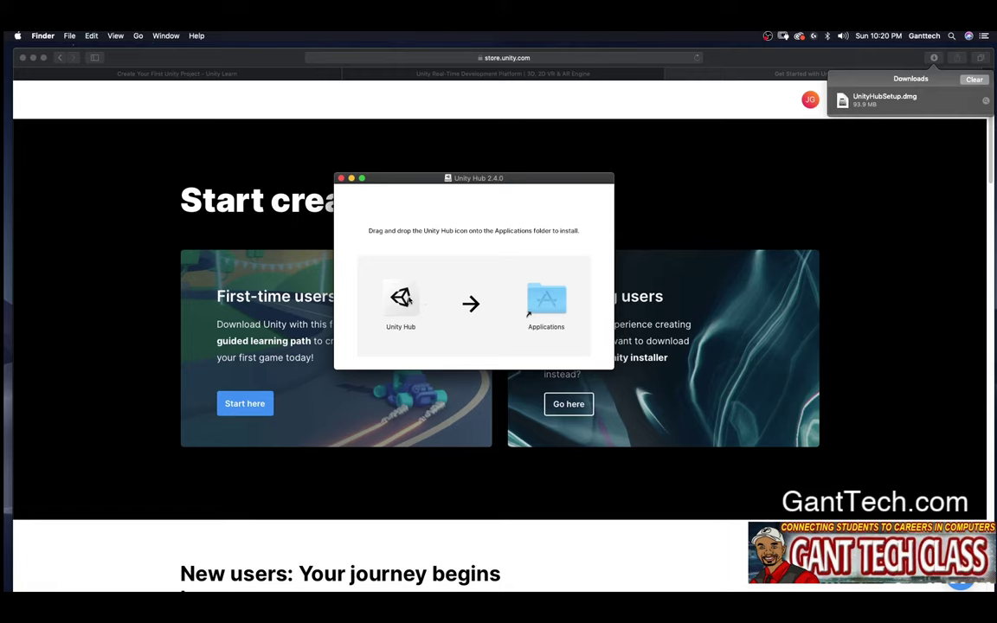
{"action": "left_click_drag", "start_coordinate": [400, 298], "coordinate": [549, 301]}
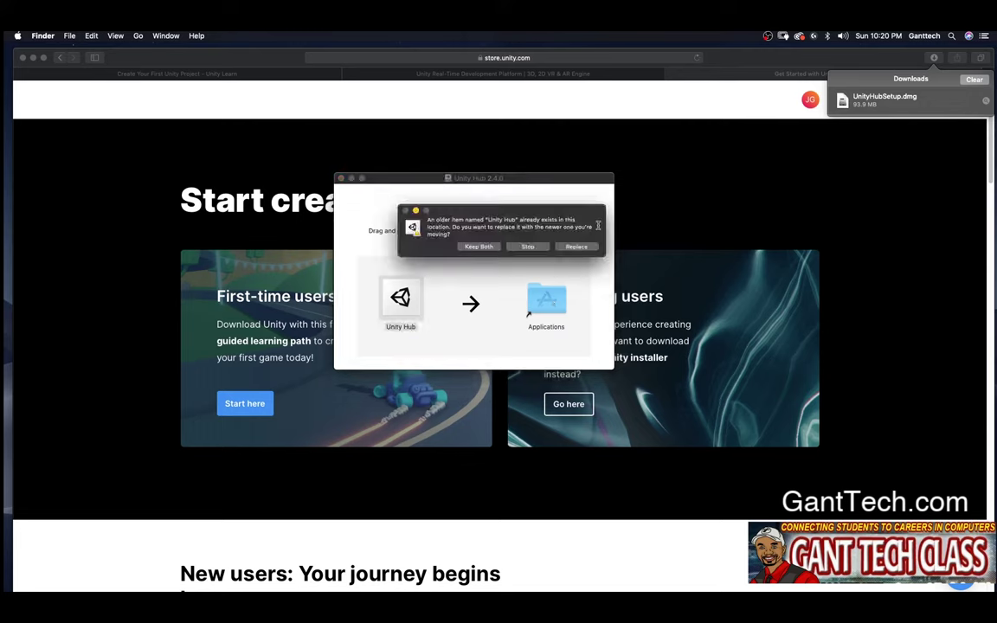
{"action": "left_click", "coordinate": [576, 247]}
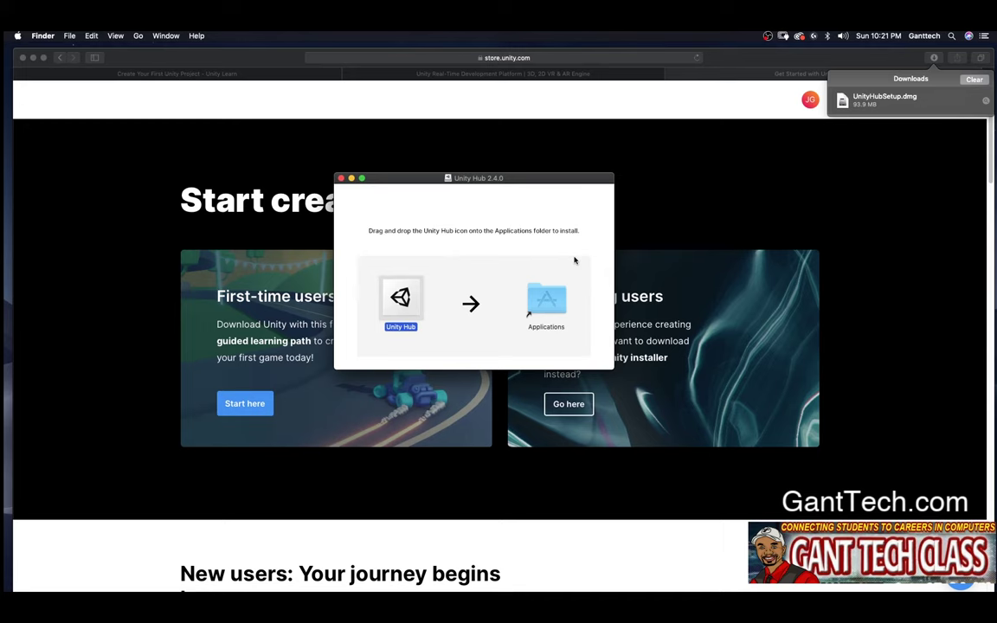
Close the Unity Hub installer window and return to the Unity Learn tutorial tab in Safari.
{"action": "left_click", "coordinate": [341, 177]}
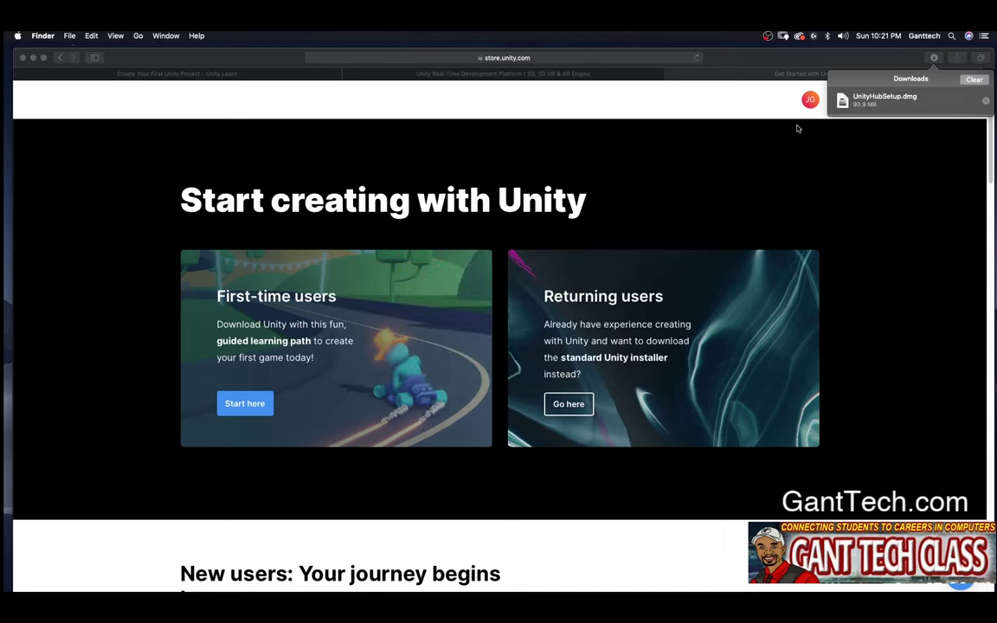
{"action": "left_click", "coordinate": [797, 52]}
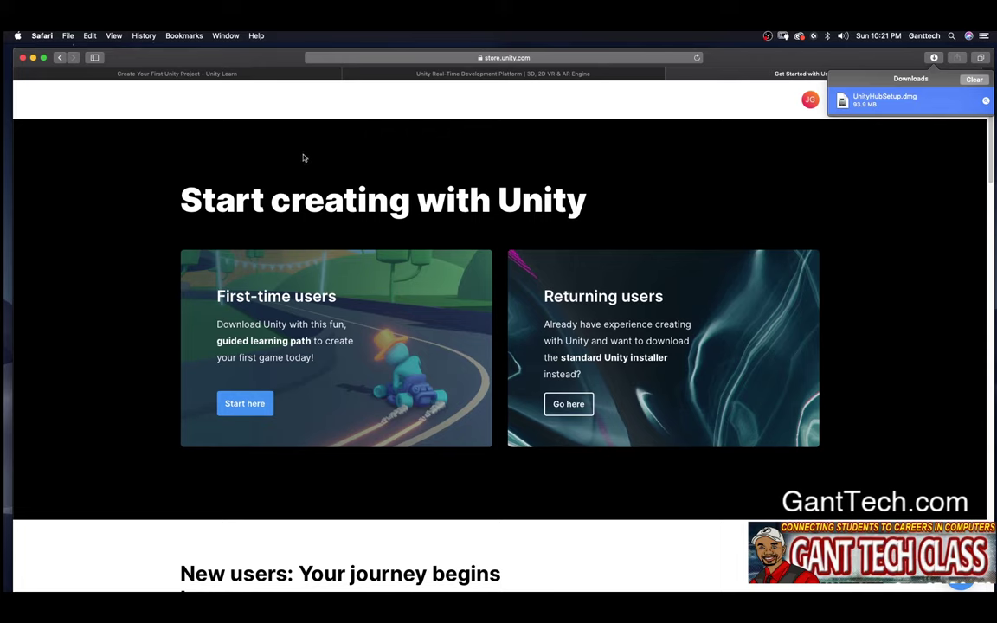
{"action": "left_click", "coordinate": [240, 73]}
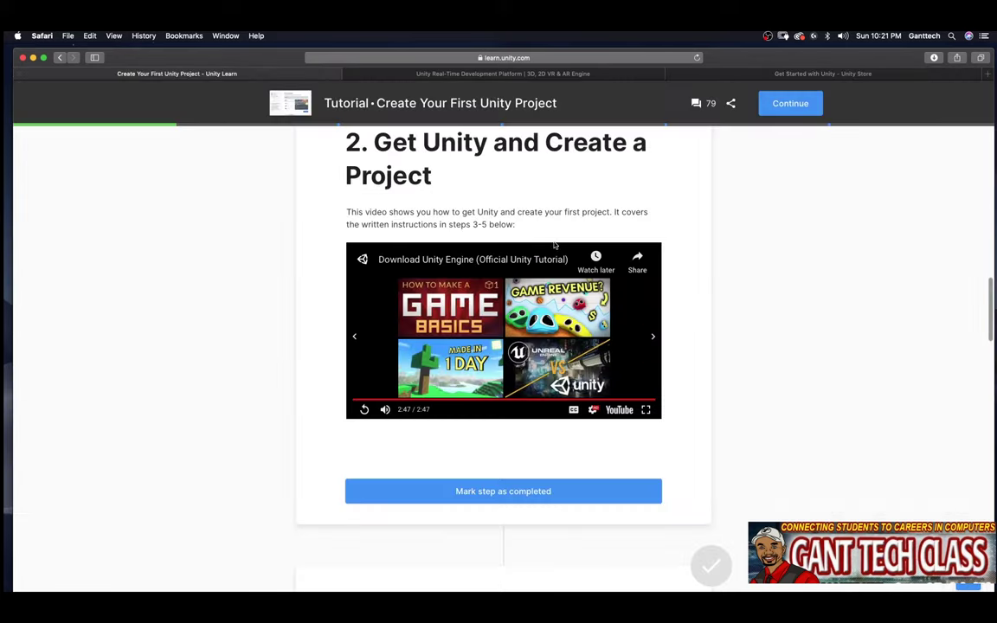
Mark tutorial step 2 completed and open the Unity Hub download link for new users.
{"action": "left_click", "coordinate": [532, 493]}
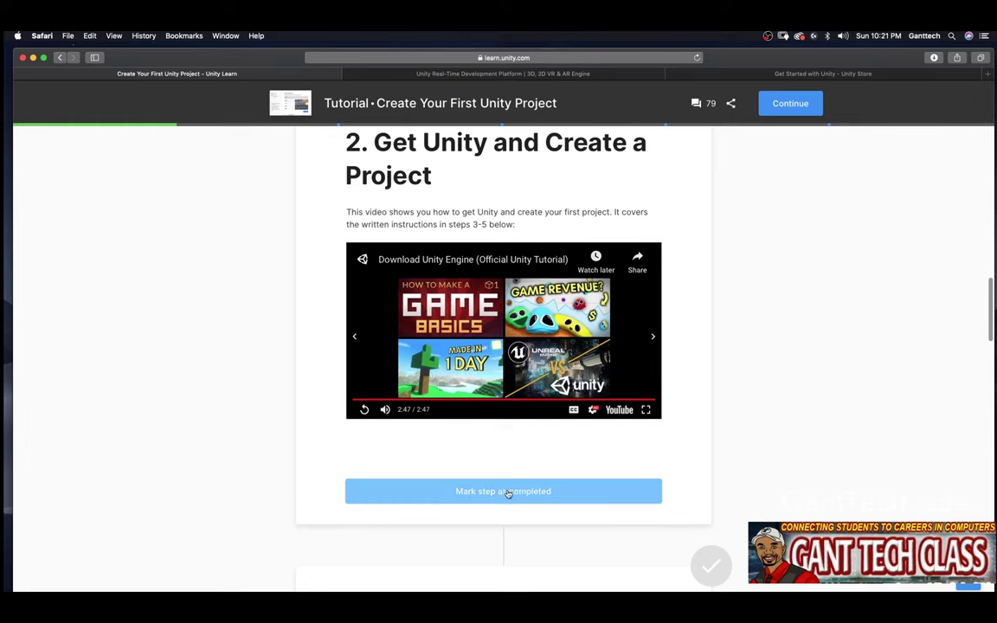
{"action": "left_click", "coordinate": [490, 491]}
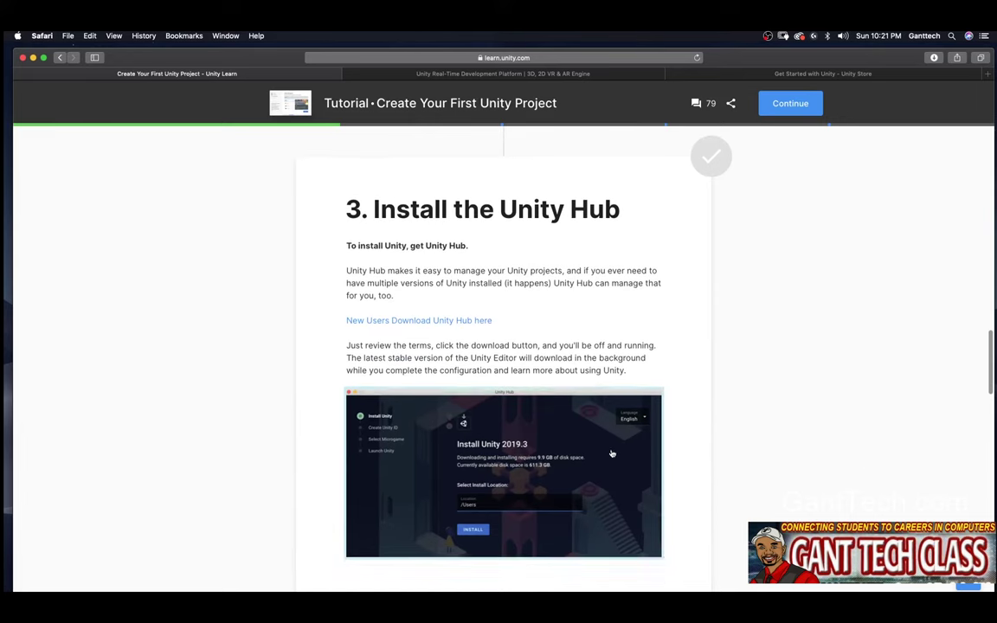
{"action": "scroll", "coordinate": [433, 325], "scroll_direction": "down", "scroll_amount": 1}
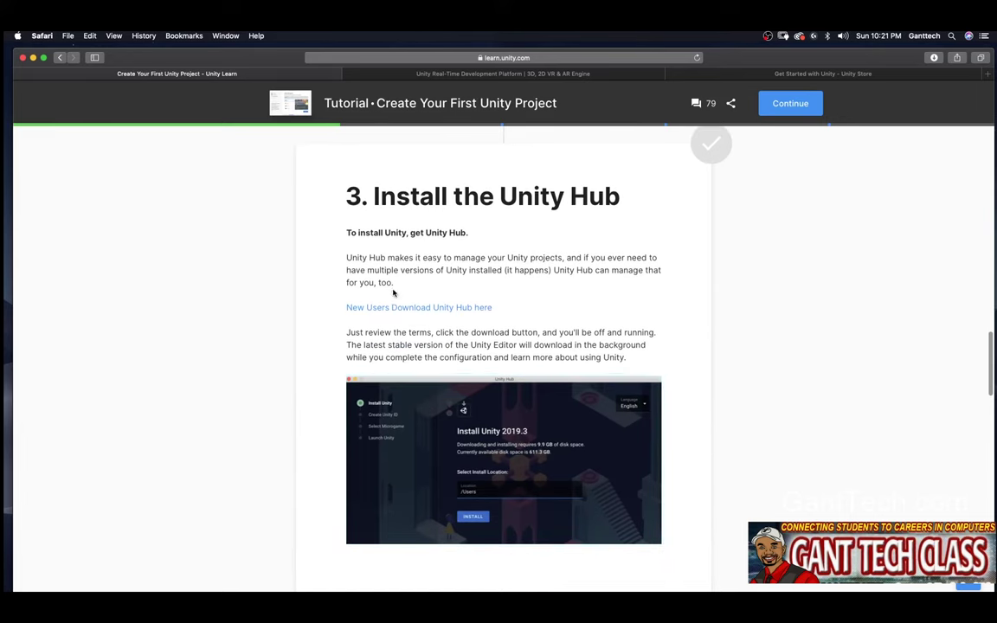
{"action": "scroll", "coordinate": [510, 342], "scroll_direction": "down", "scroll_amount": 1}
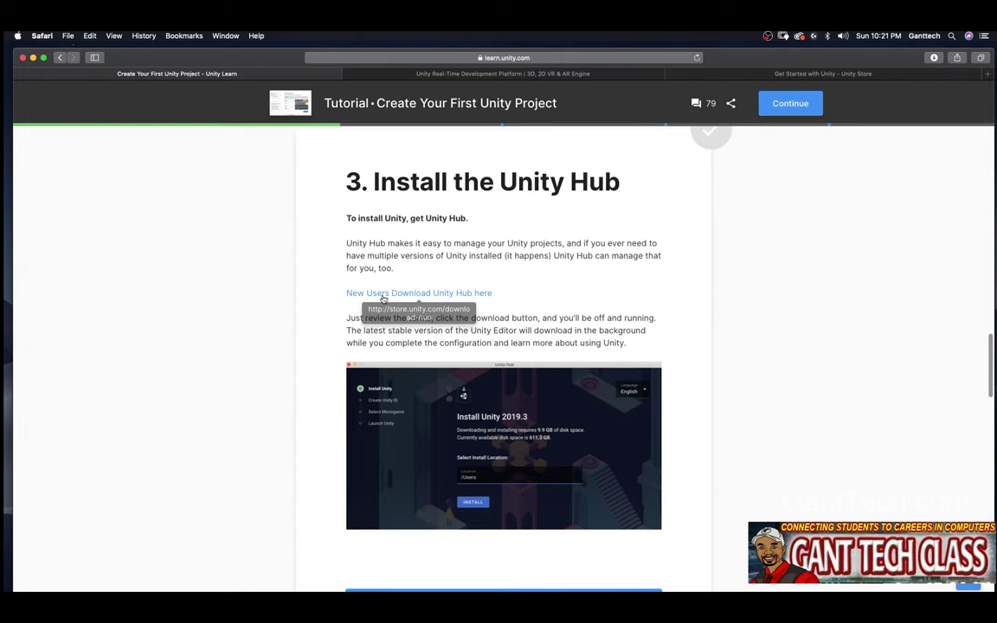
{"action": "left_click", "coordinate": [436, 297]}
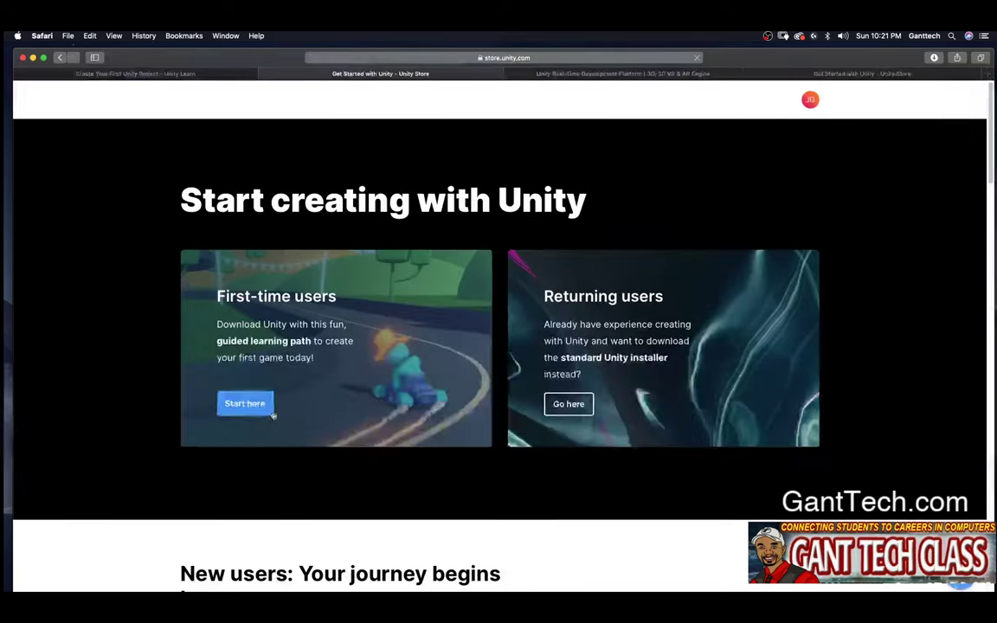
Close the Unity Store tab, then mark step 3, Install the Unity Hub, completed.
{"action": "left_click", "coordinate": [264, 74]}
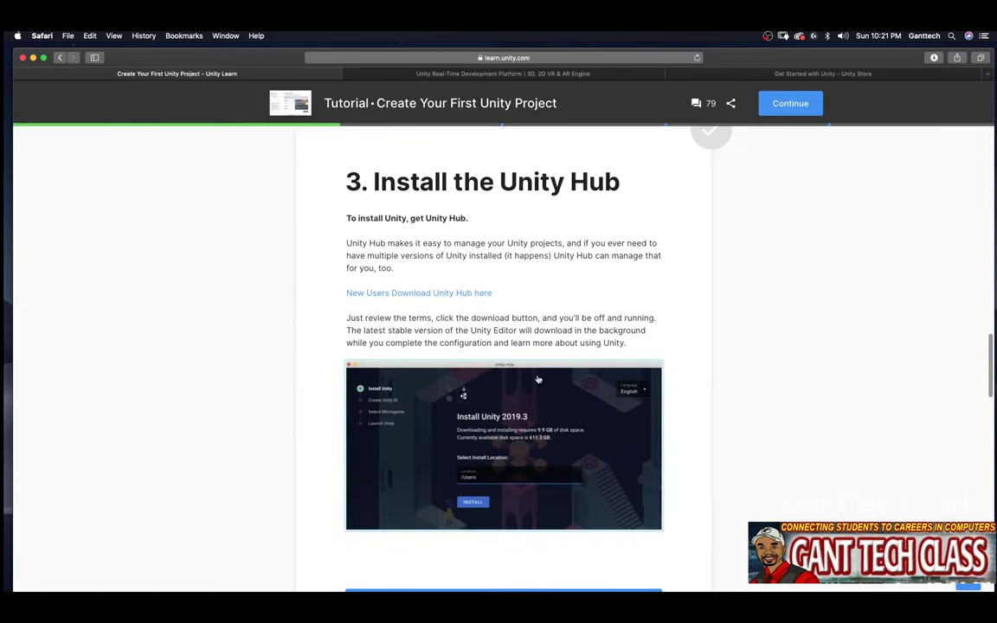
{"action": "scroll", "coordinate": [487, 426], "scroll_direction": "down", "scroll_amount": 2}
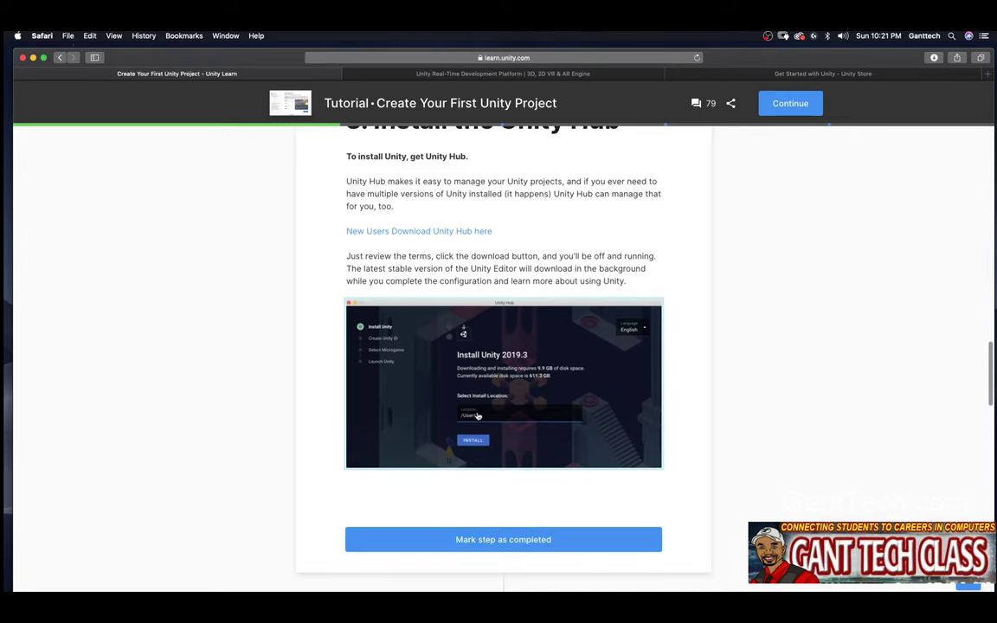
{"action": "scroll", "coordinate": [502, 394], "scroll_direction": "down", "scroll_amount": 6}
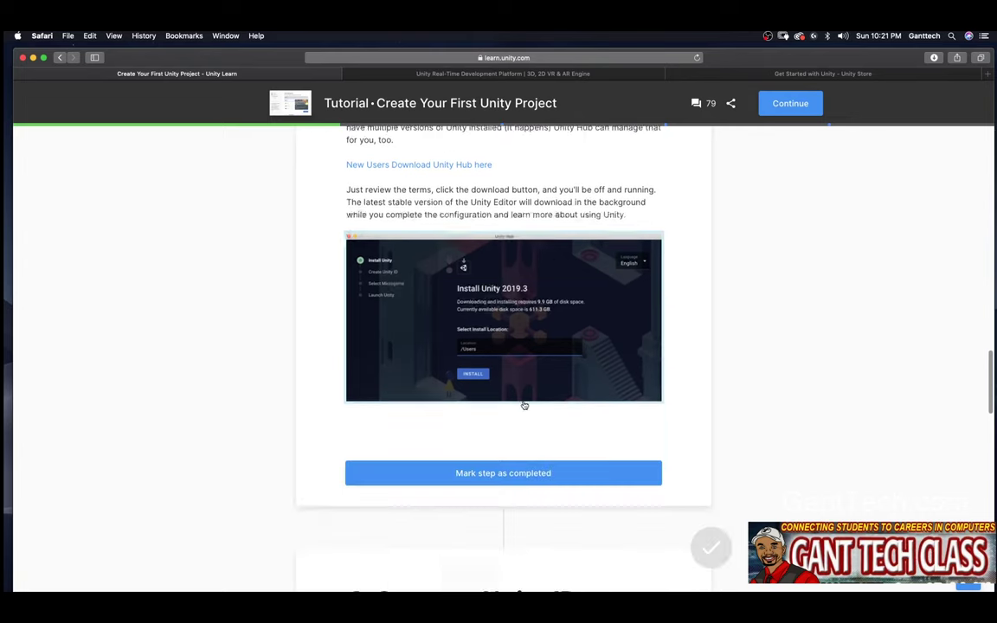
{"action": "left_click", "coordinate": [494, 324]}
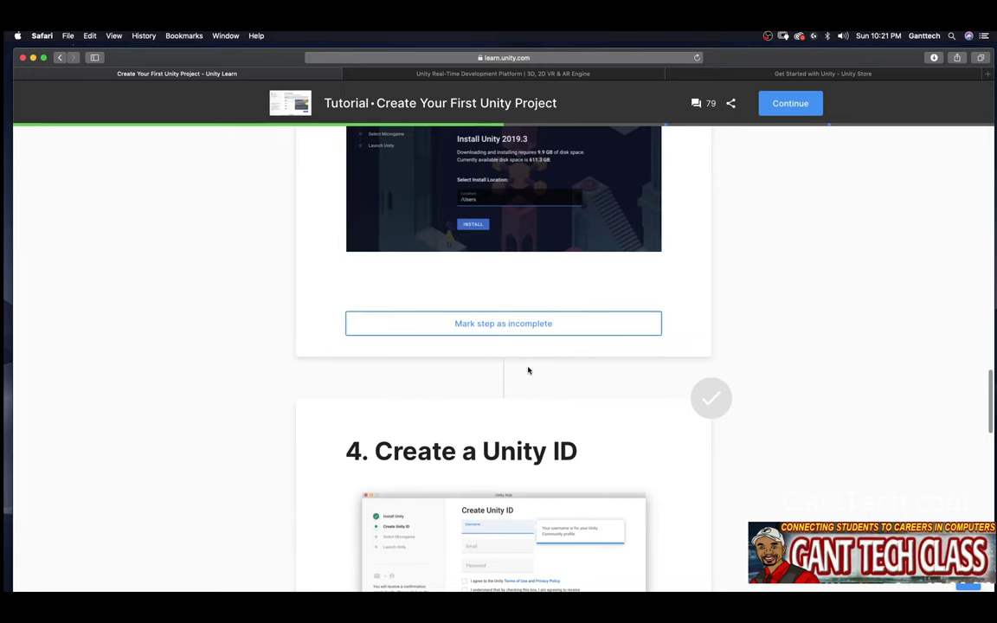
{"action": "scroll", "coordinate": [527, 371], "scroll_direction": "down", "scroll_amount": 5}
{"action": "mouse_move", "coordinate": [10, 76]}
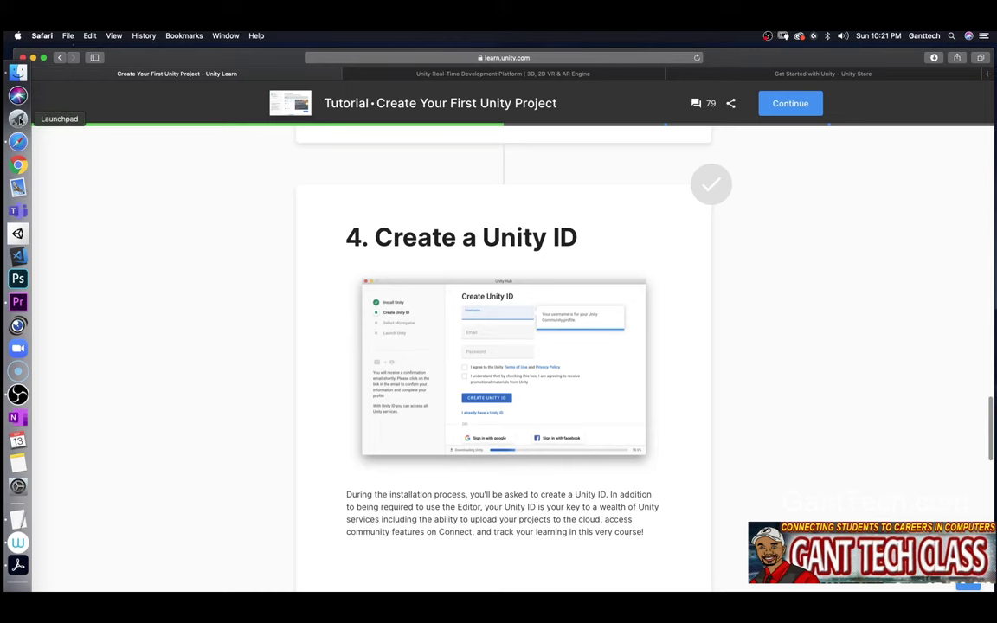
Launch the downloaded Unity Hub, confirm the security prompt, and begin installing Unity 2019.4.
{"action": "left_click", "coordinate": [20, 119]}
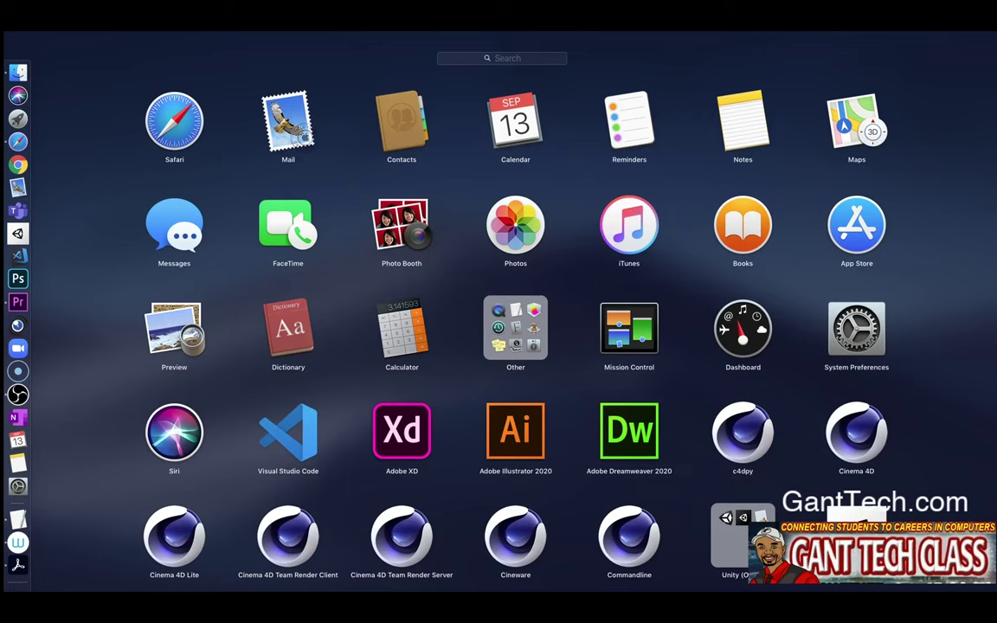
{"action": "key", "text": "Escape"}
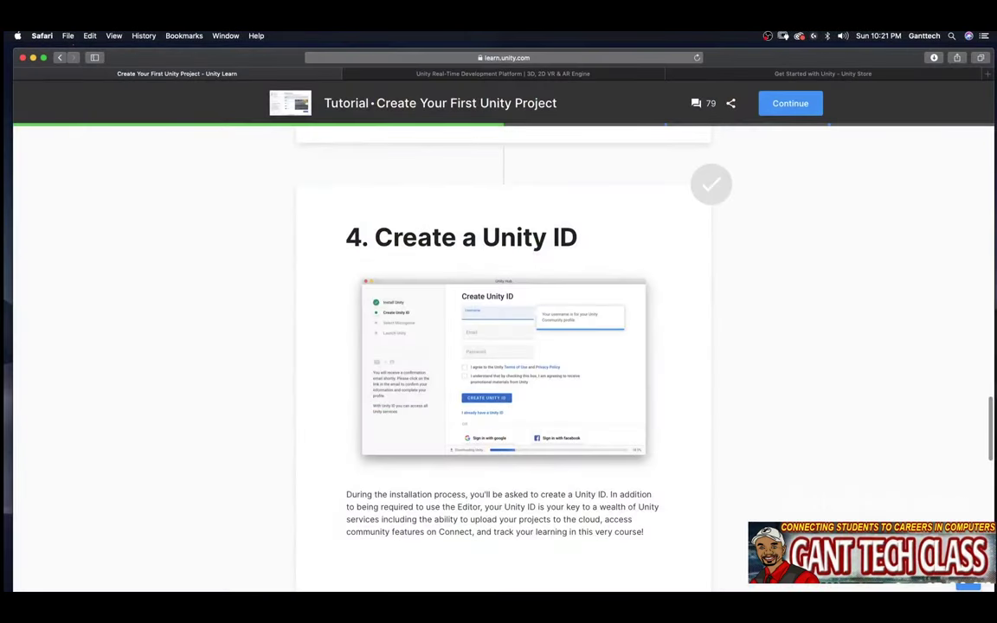
{"action": "scroll", "coordinate": [657, 528], "scroll_direction": "down", "scroll_amount": 2}
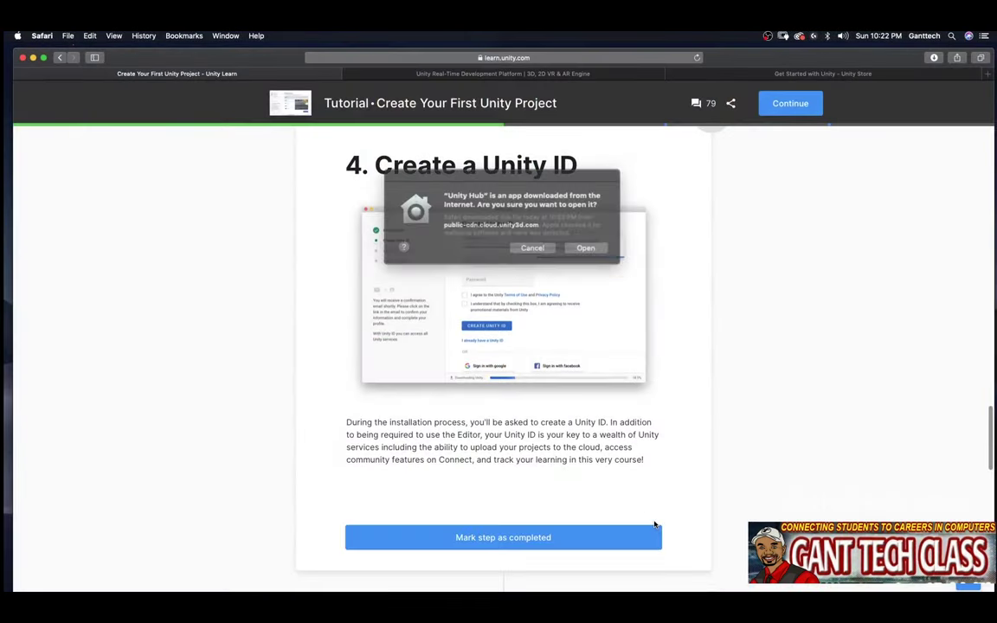
{"action": "left_click", "coordinate": [582, 247]}
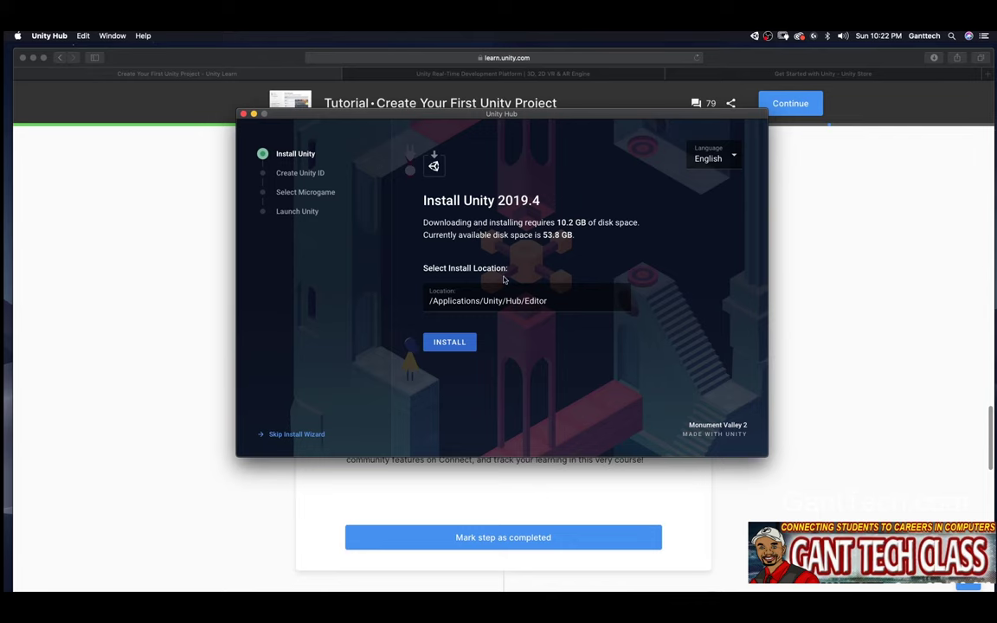
{"action": "left_click", "coordinate": [454, 344]}
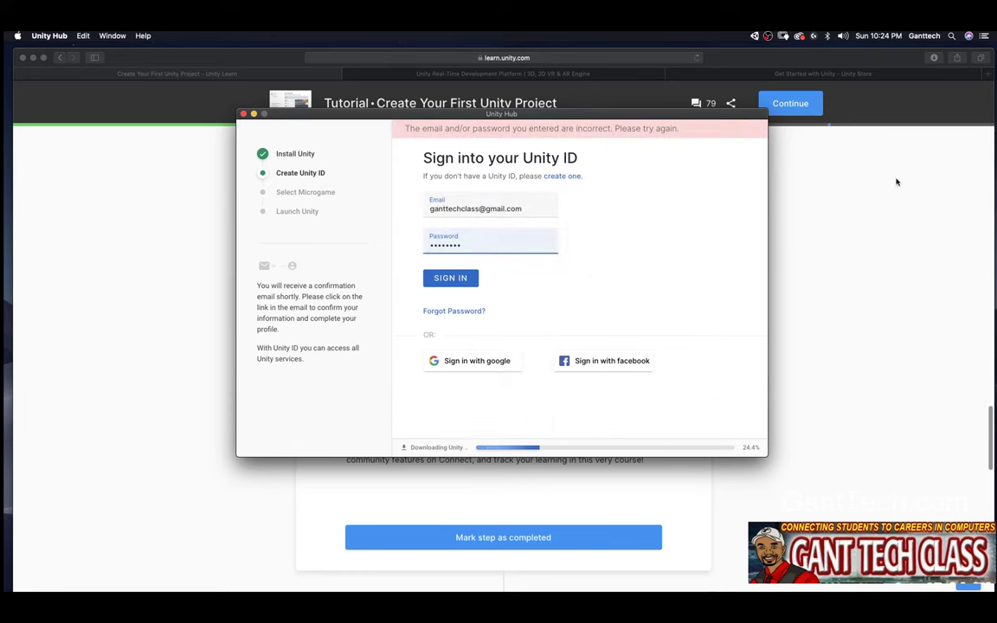
Submit the entered Unity ID email and password with SIGN IN to reach Select Microgame.
{"action": "left_click", "coordinate": [451, 279]}
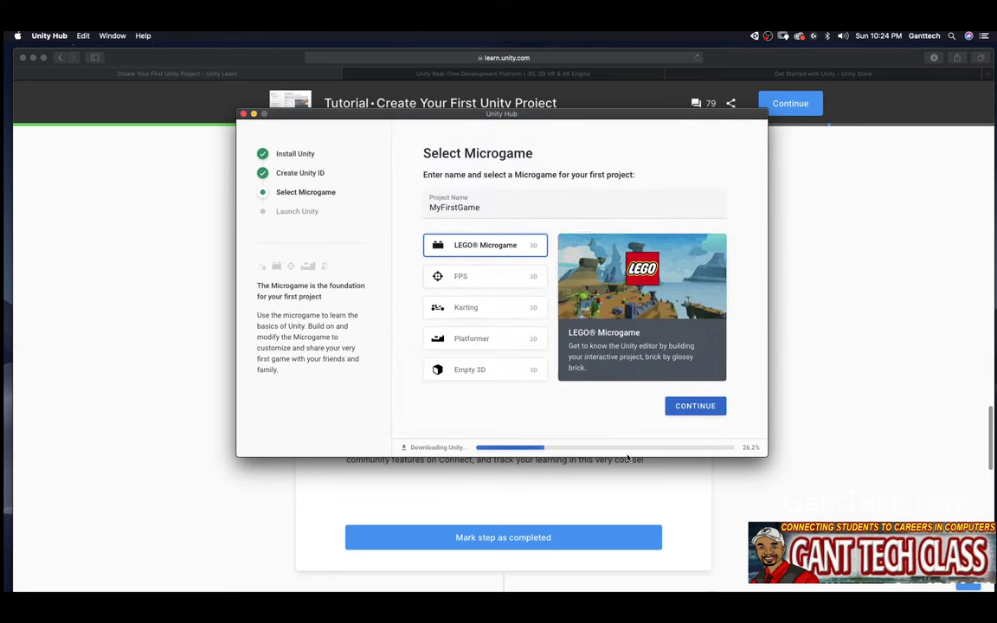
Rename the project, browse Karting, Platformer and Empty 3D, then continue with LEGO Microgame and accept its terms.
{"action": "left_click", "coordinate": [464, 208]}
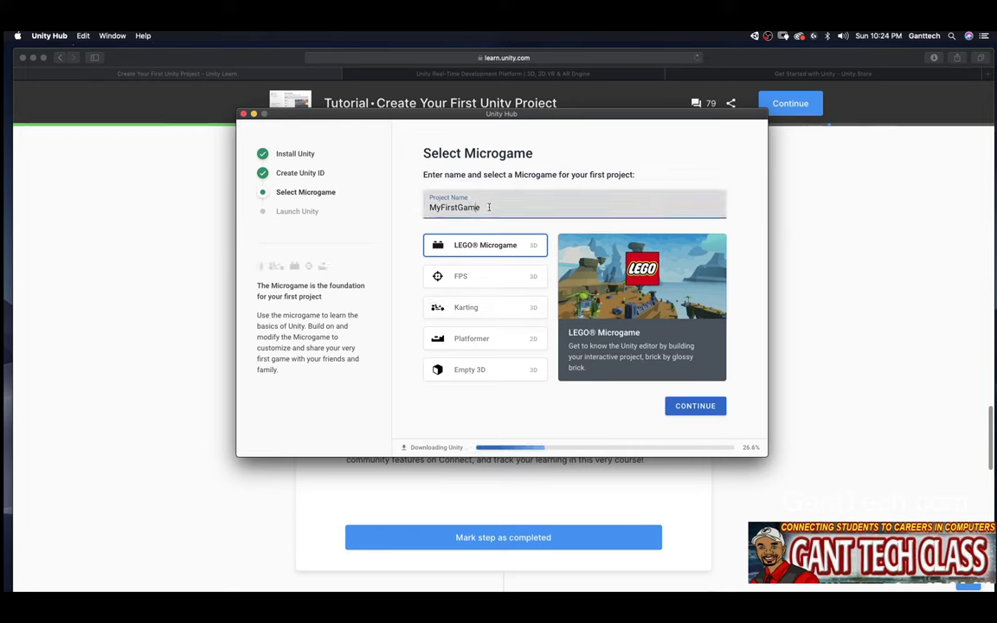
{"action": "left_click", "coordinate": [467, 308]}
{"action": "left_click", "coordinate": [476, 339]}
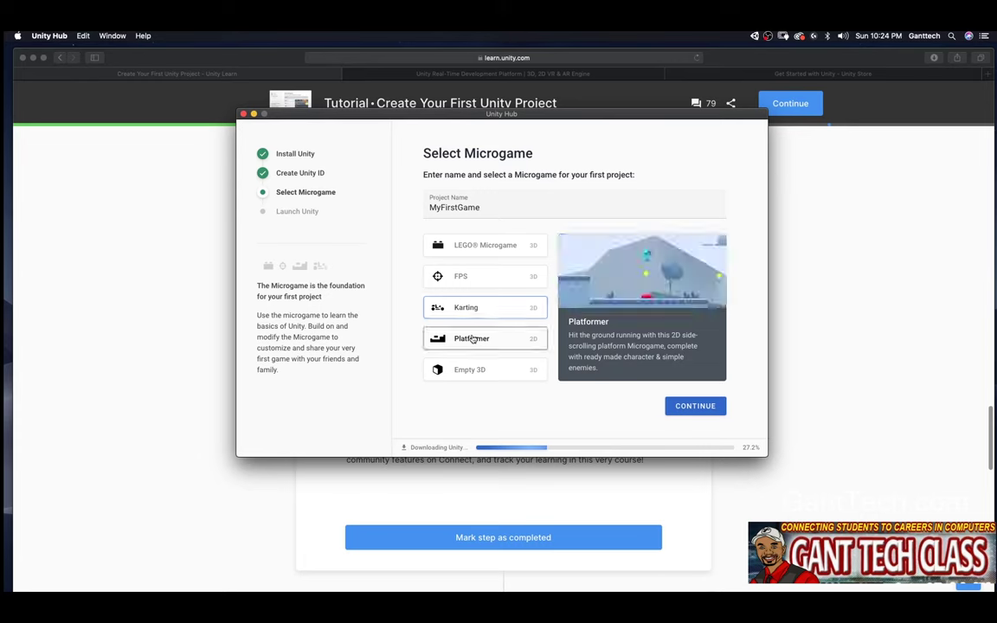
{"action": "left_click", "coordinate": [475, 370]}
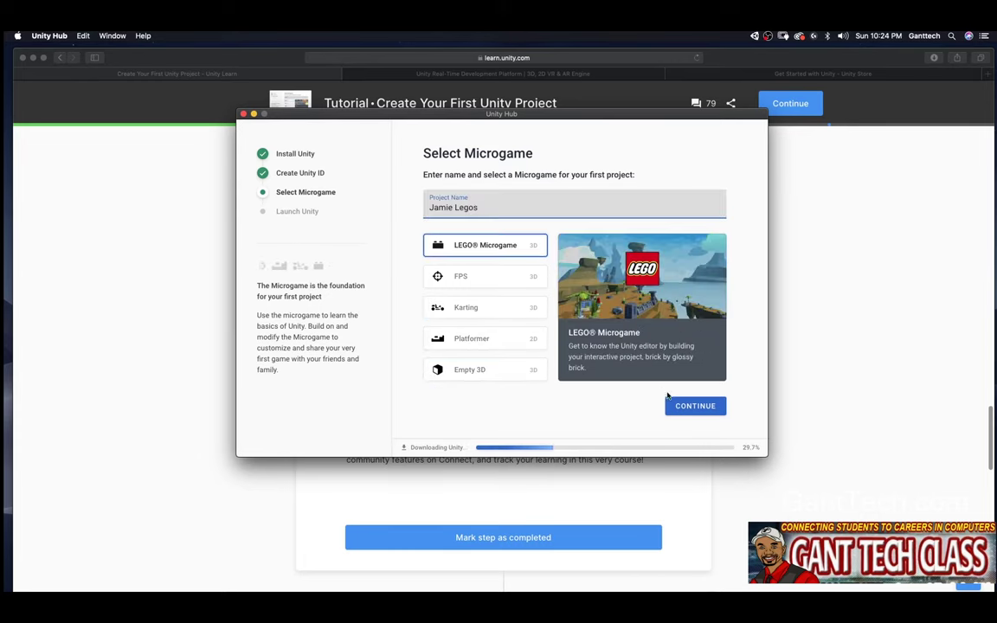
{"action": "left_click", "coordinate": [688, 407]}
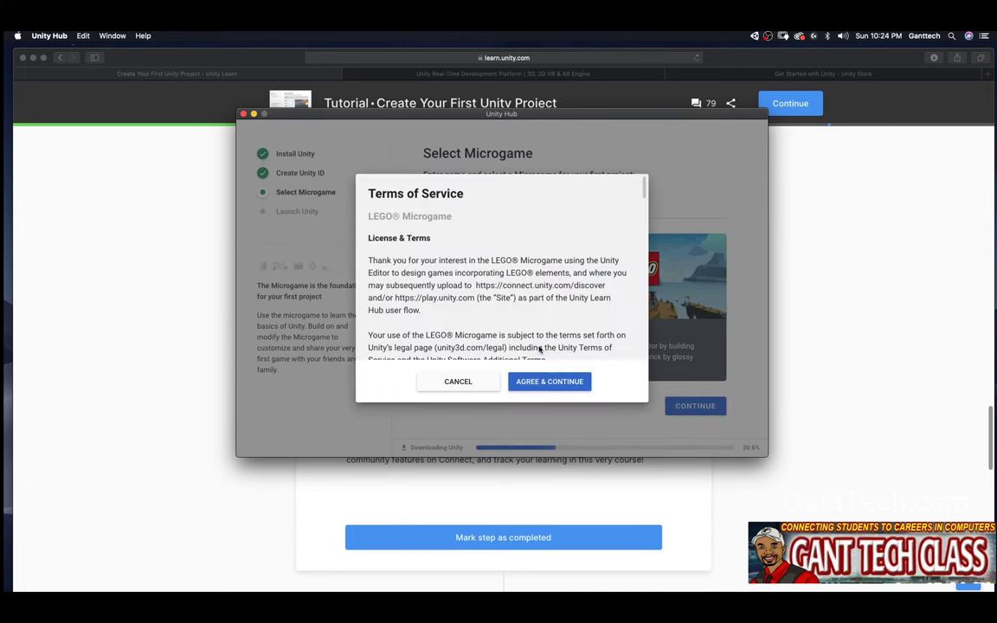
{"action": "left_click", "coordinate": [545, 381]}
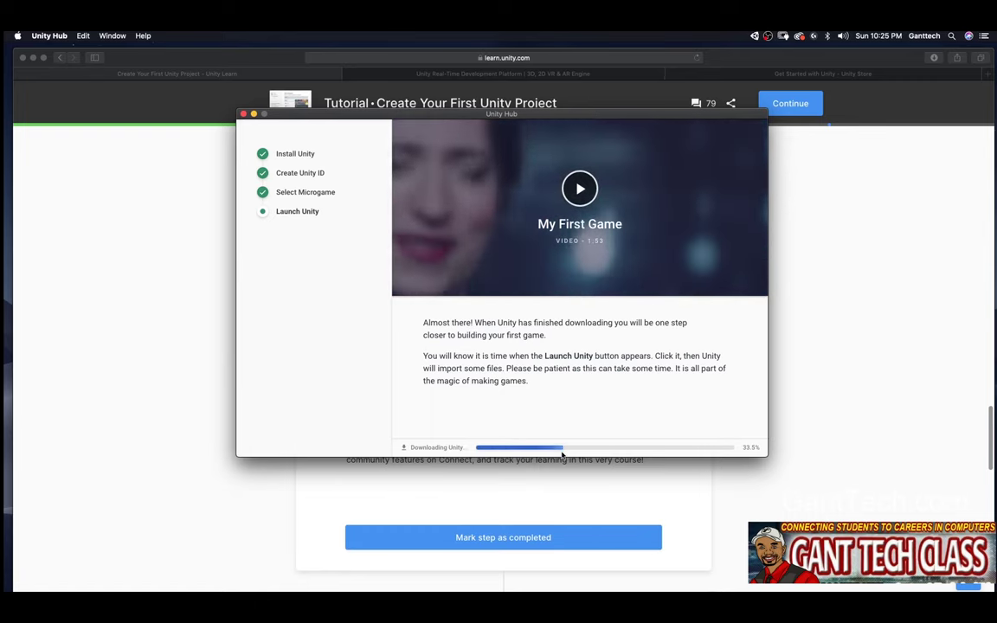
{"action": "left_click", "coordinate": [582, 192]}
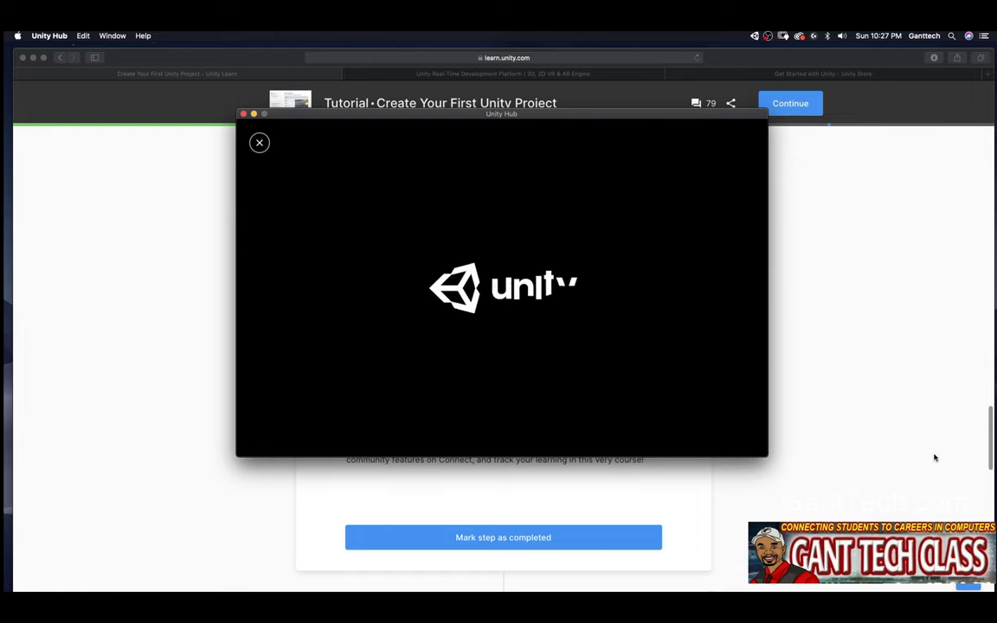
{"action": "mouse_move", "coordinate": [680, 337]}
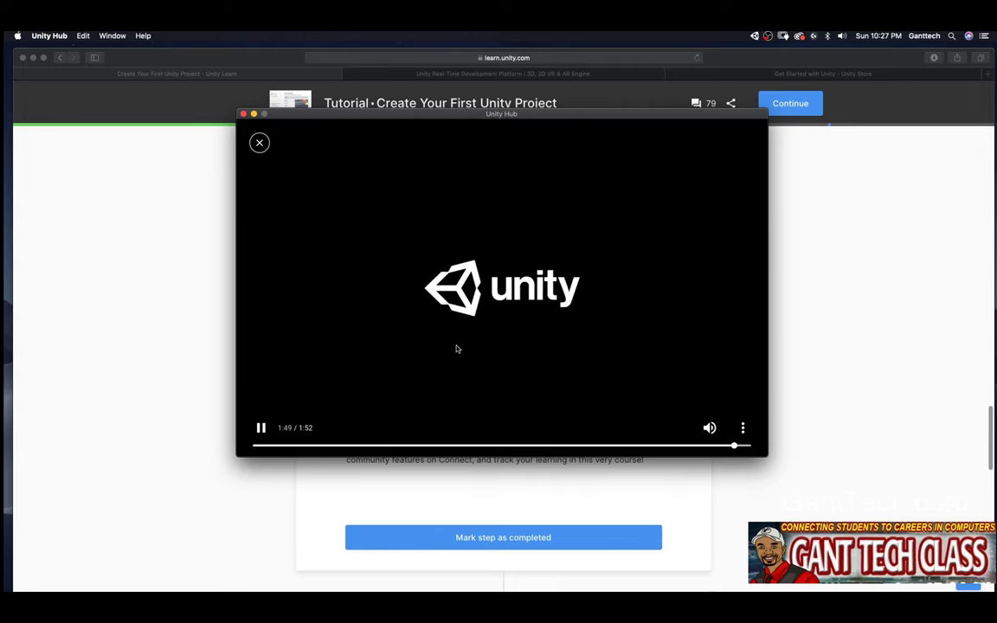
{"action": "left_click", "coordinate": [259, 143]}
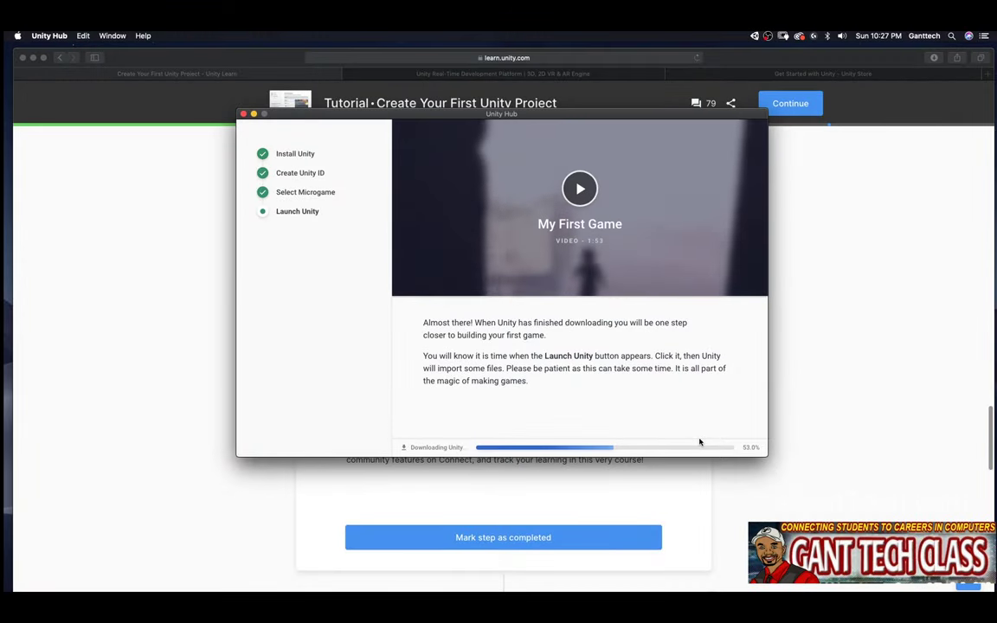
Bring the Unity Learn tutorial back to the front and scroll to step 4, Create a Unity ID.
{"action": "left_click", "coordinate": [819, 472]}
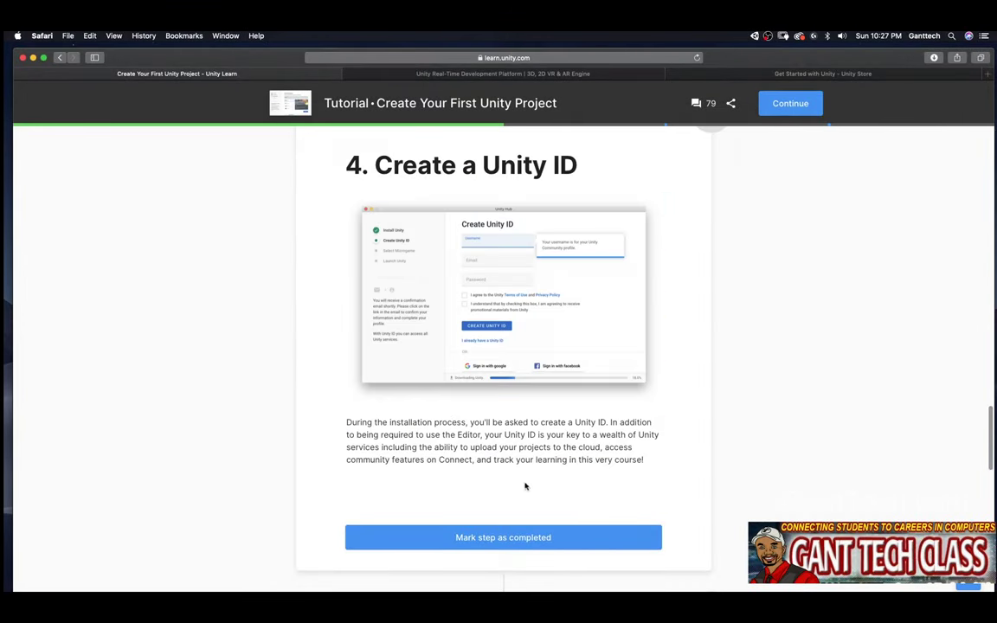
{"action": "scroll", "coordinate": [465, 372], "scroll_direction": "down", "scroll_amount": 5}
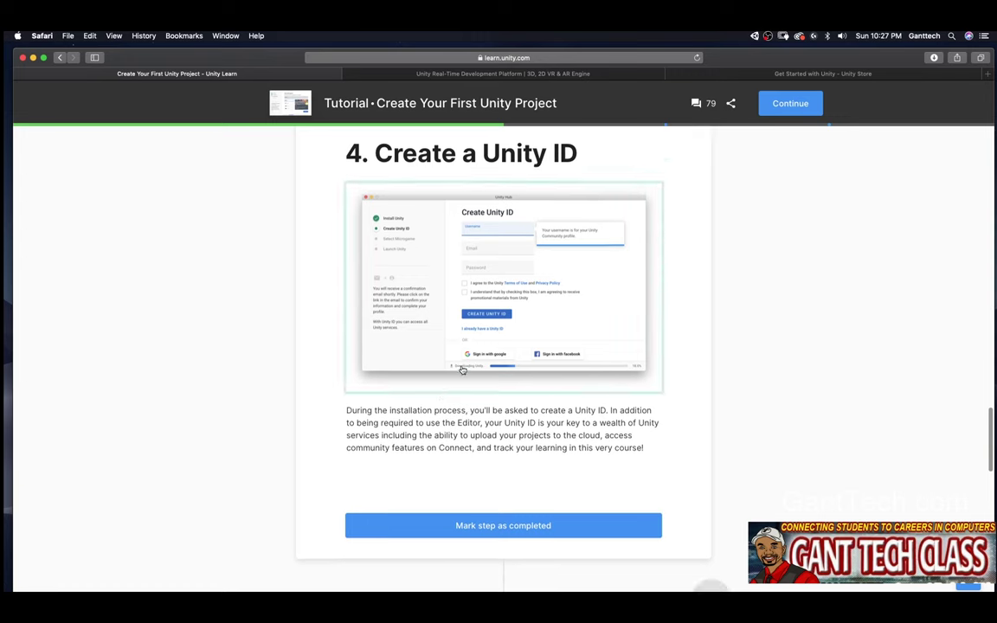
{"action": "scroll", "coordinate": [461, 369], "scroll_direction": "up", "scroll_amount": 8}
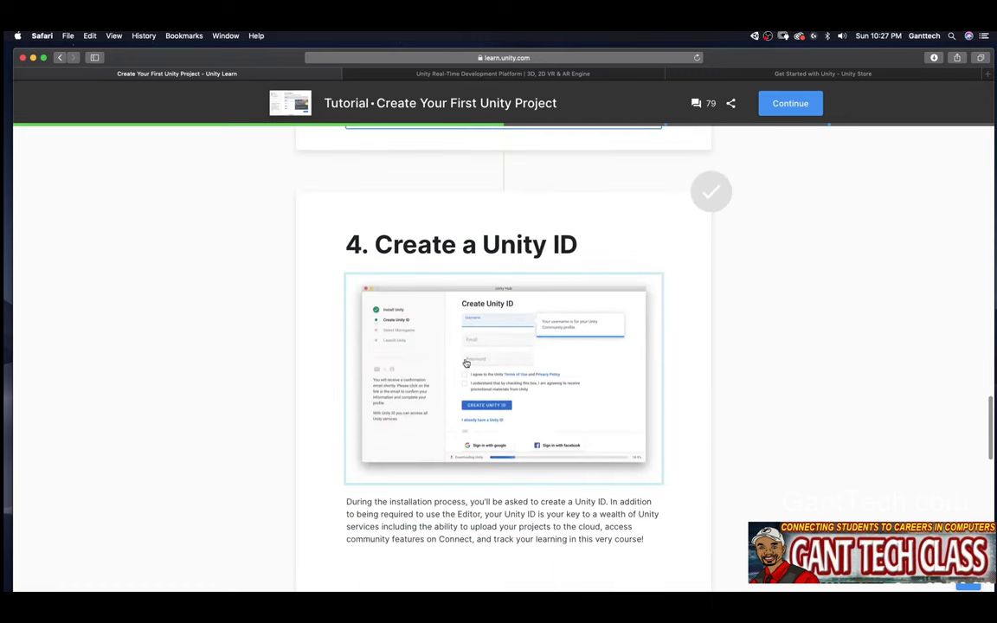
{"action": "scroll", "coordinate": [461, 369], "scroll_direction": "down", "scroll_amount": 2}
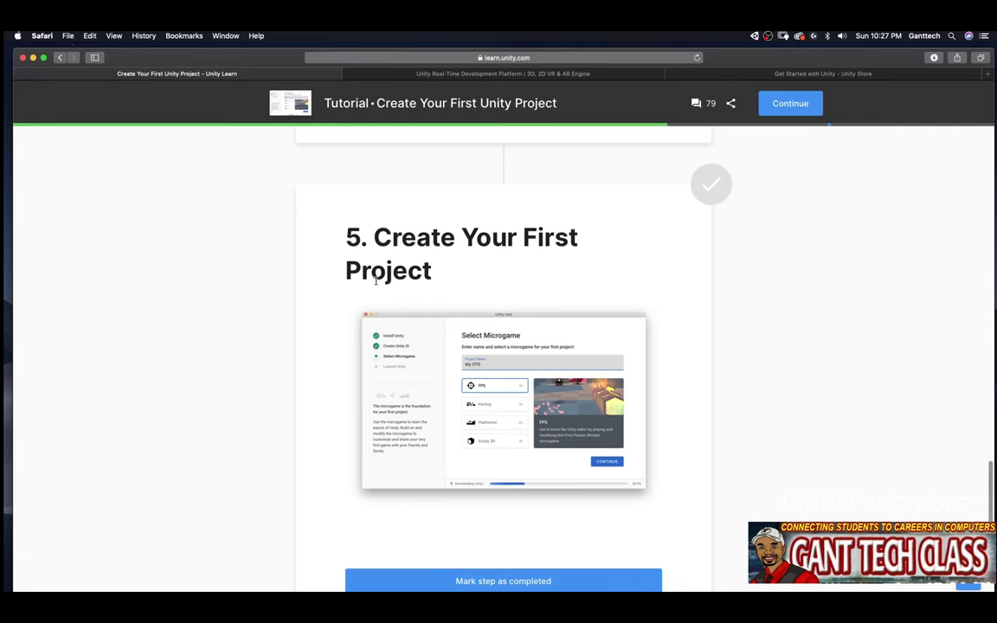
{"action": "scroll", "coordinate": [467, 313], "scroll_direction": "down", "scroll_amount": 1}
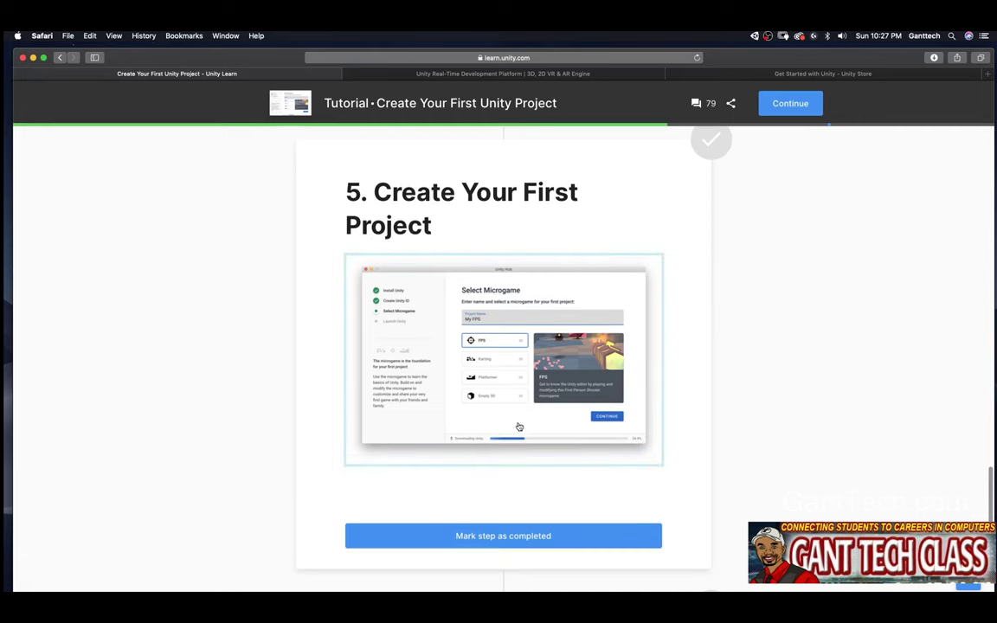
{"action": "scroll", "coordinate": [489, 431], "scroll_direction": "down", "scroll_amount": 7}
{"action": "scroll", "coordinate": [485, 422], "scroll_direction": "down", "scroll_amount": 2}
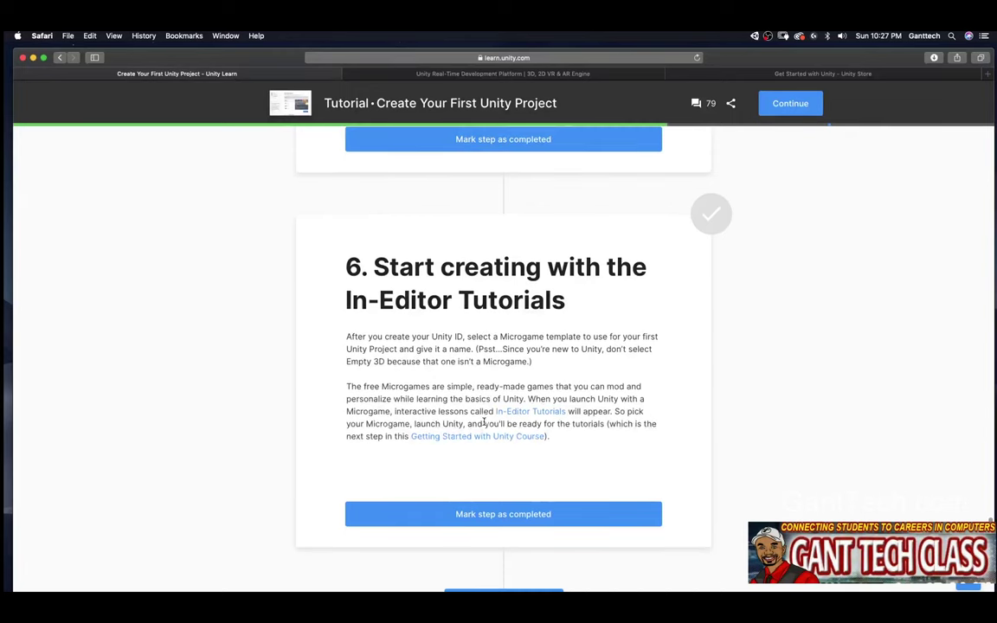
{"action": "scroll", "coordinate": [485, 499], "scroll_direction": "down", "scroll_amount": 3}
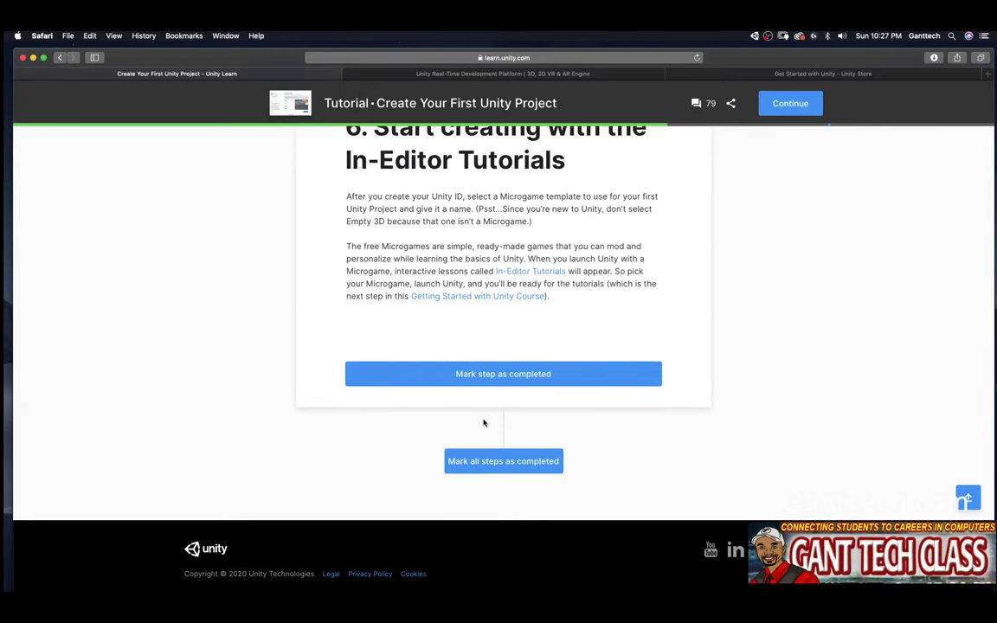
{"action": "scroll", "coordinate": [521, 441], "scroll_direction": "up", "scroll_amount": 12}
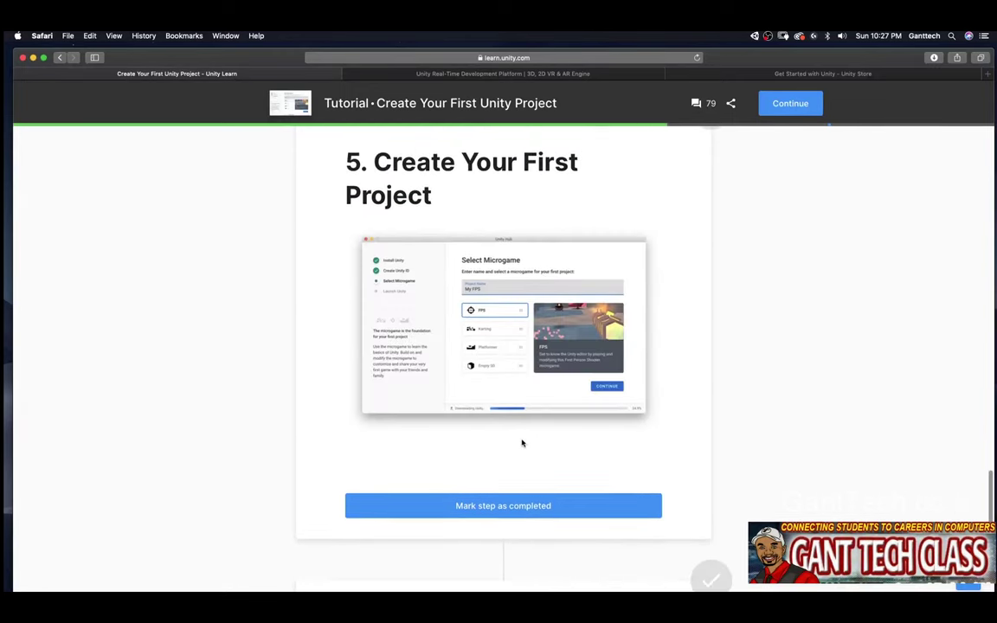
{"action": "scroll", "coordinate": [522, 443], "scroll_direction": "up", "scroll_amount": 2}
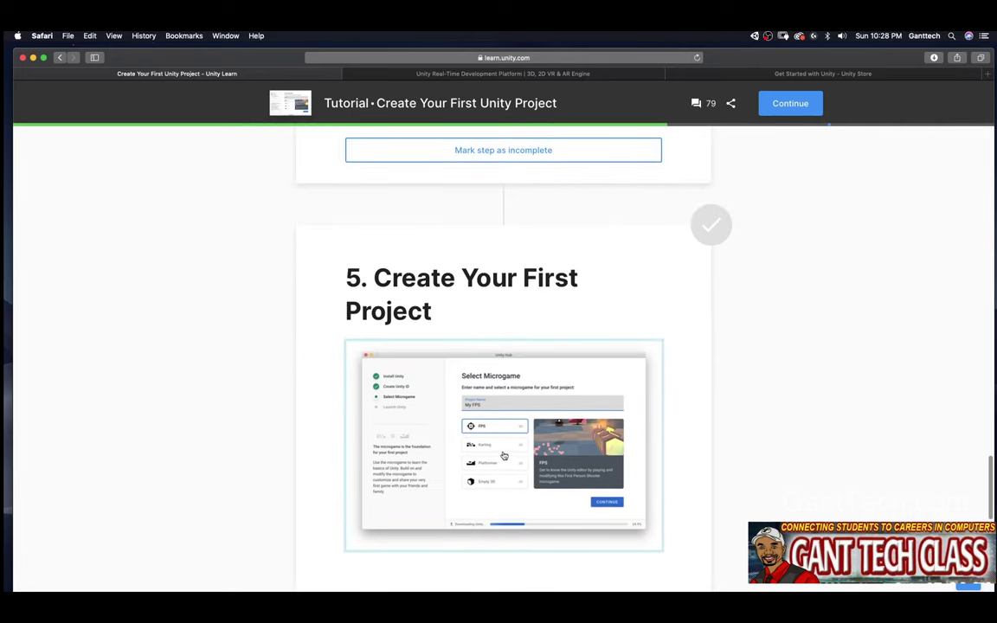
Mark Create Your First Project completed and move on to step 6, Start creating with the In-Editor Tutorials.
{"action": "scroll", "coordinate": [498, 493], "scroll_direction": "down", "scroll_amount": 5}
{"action": "left_click", "coordinate": [506, 391]}
{"action": "scroll", "coordinate": [524, 451], "scroll_direction": "down", "scroll_amount": 4}
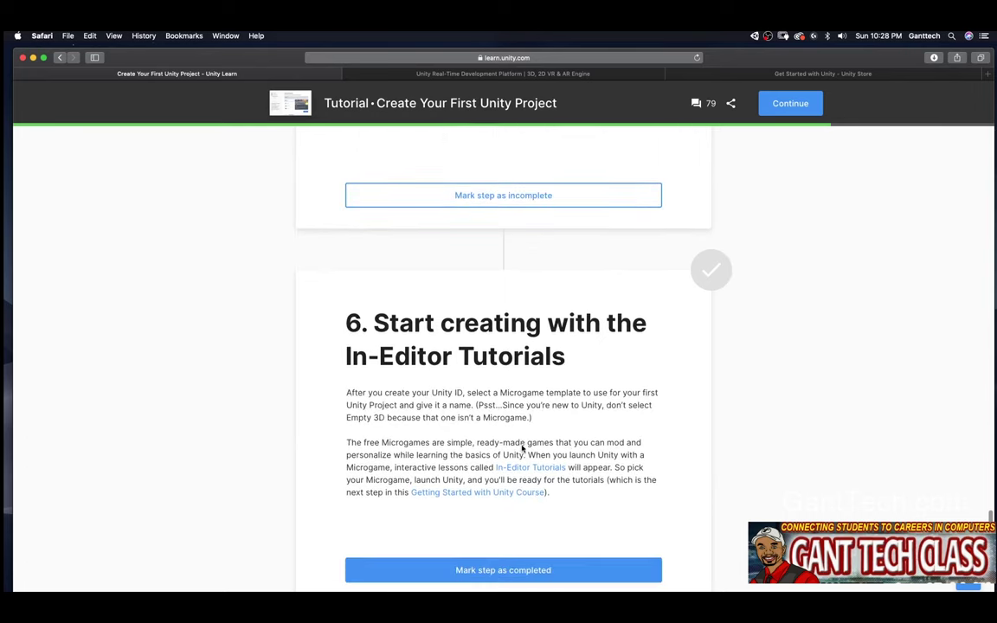